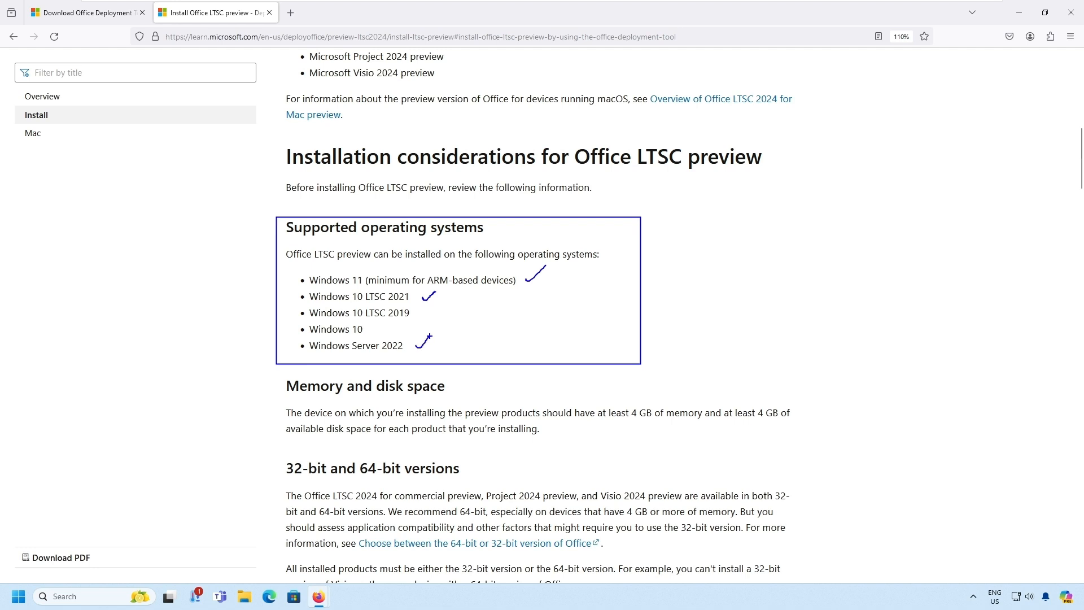
- Box the Memory and disk space, 32-bit and 64-bit versions, and Previous versions of Office sections in turn
{"action": "scroll", "coordinate": [479, 343], "scroll_direction": "down", "scroll_amount": 4}
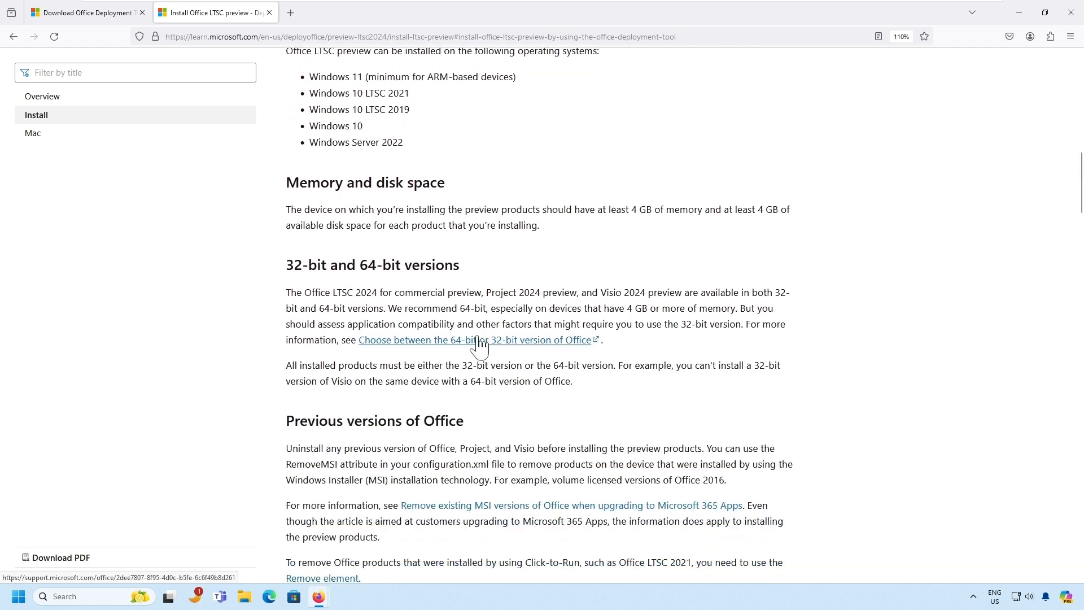
{"action": "mouse_move", "coordinate": [262, 167]}
{"action": "left_mouse_down"}
{"action": "mouse_move", "coordinate": [786, 260]}
{"action": "mouse_move", "coordinate": [823, 249]}
{"action": "left_mouse_up"}
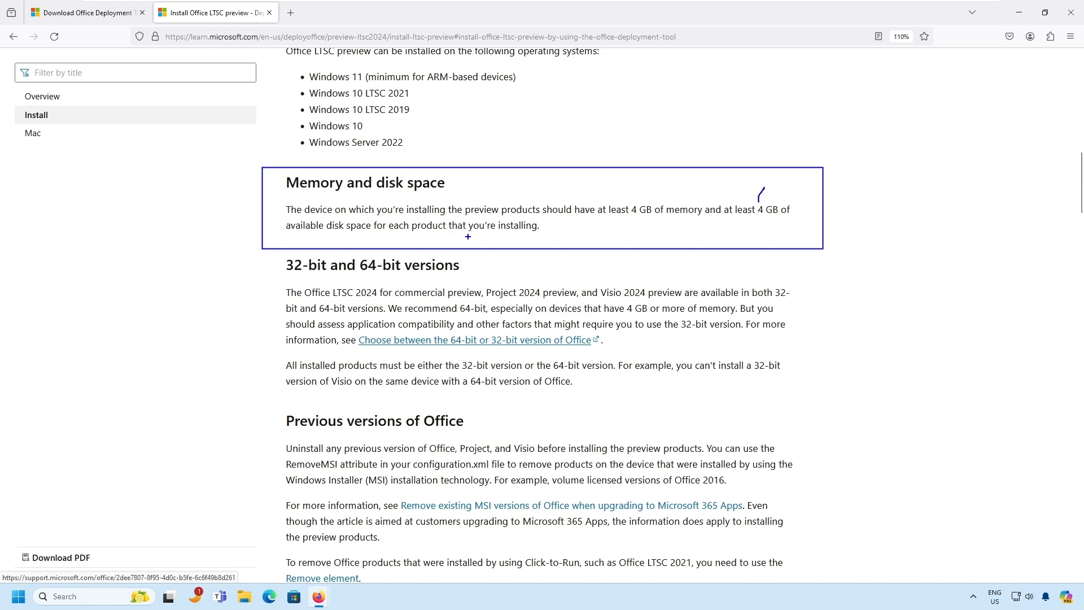
{"action": "key", "text": "Escape"}
{"action": "scroll", "coordinate": [484, 254], "scroll_direction": "down", "scroll_amount": 4}
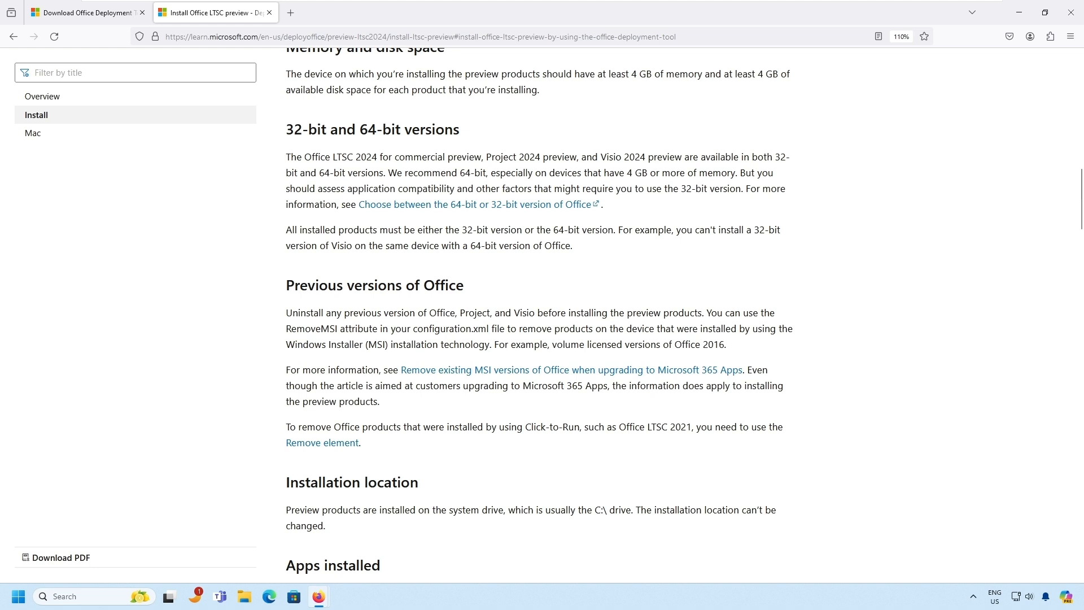
{"action": "left_click_drag", "start_coordinate": [270, 117], "coordinate": [795, 259]}
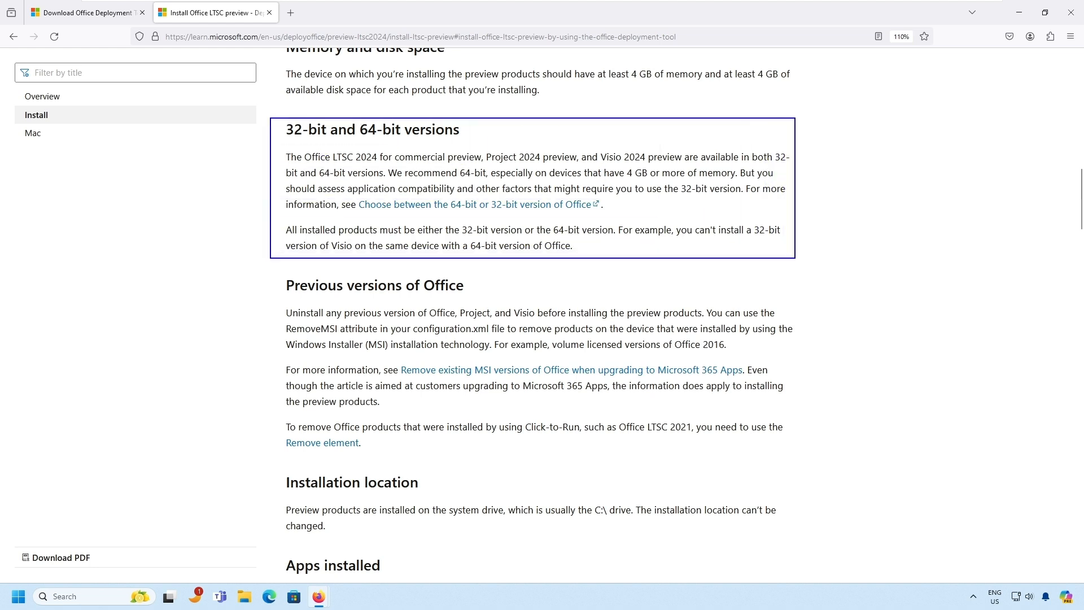
{"action": "key", "text": "Escape"}
{"action": "scroll", "coordinate": [850, 307], "scroll_direction": "down", "scroll_amount": 4}
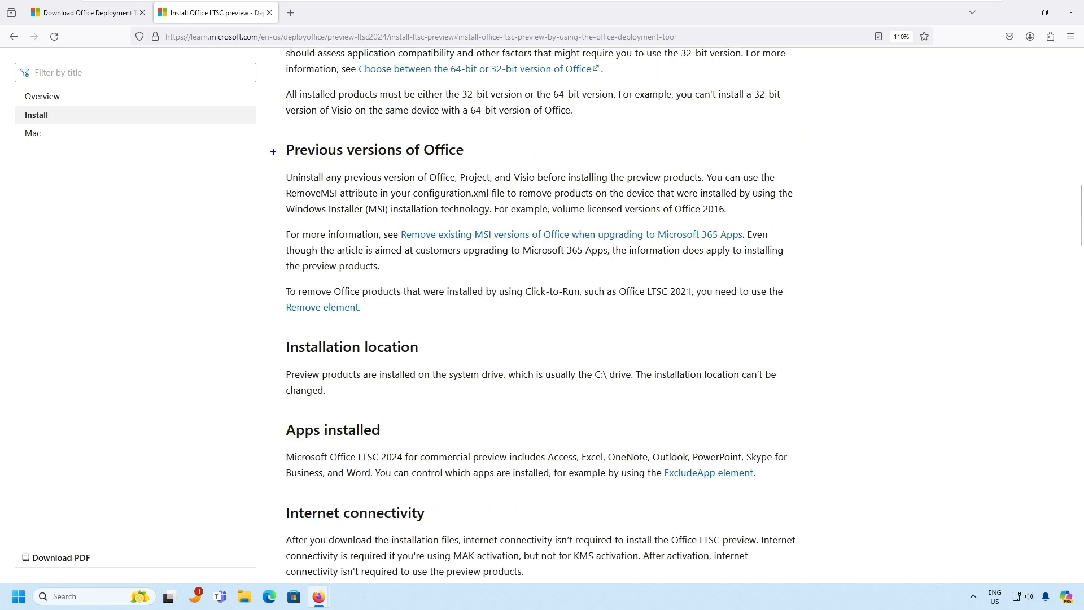
{"action": "left_click_drag", "start_coordinate": [272, 133], "coordinate": [803, 324]}
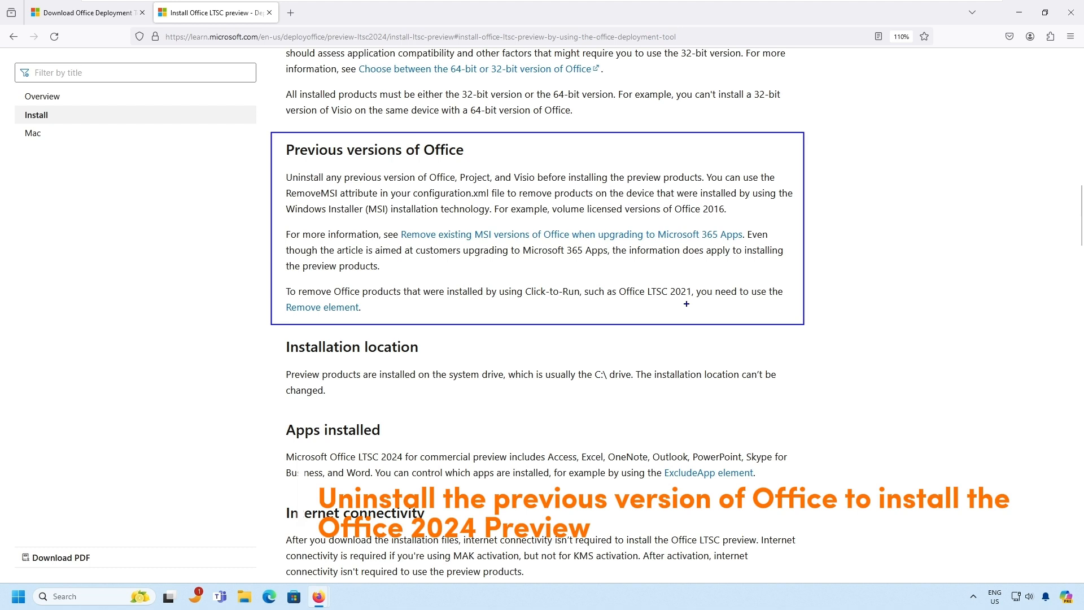
{"action": "scroll", "coordinate": [687, 310], "scroll_direction": "down", "scroll_amount": 5}
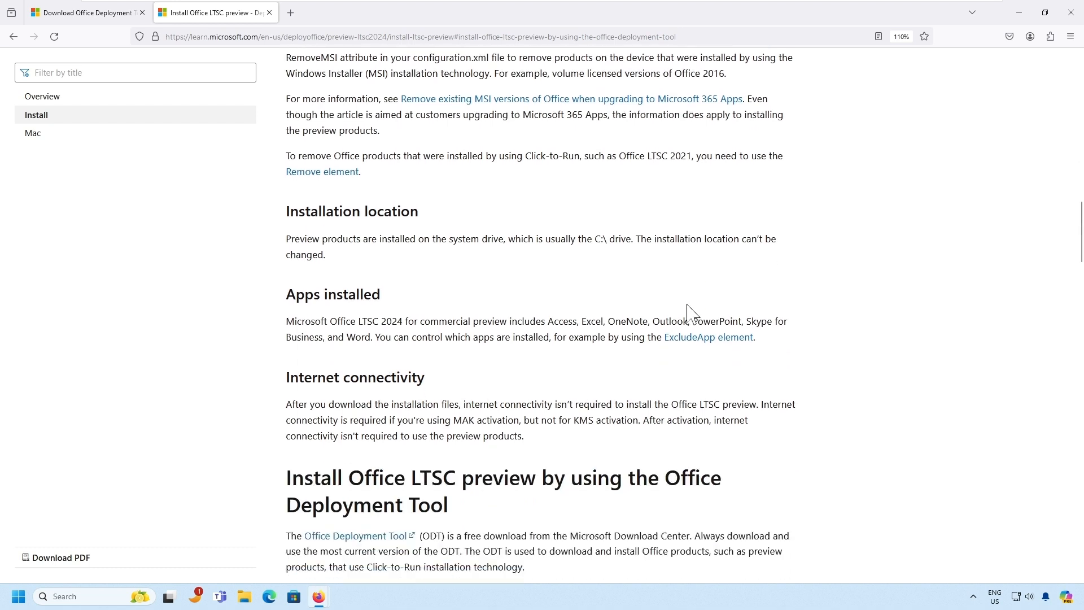
- Box the Installation location section and highlight the sentence saying the C:\ location can't change
{"action": "left_click_drag", "start_coordinate": [265, 192], "coordinate": [799, 279]}
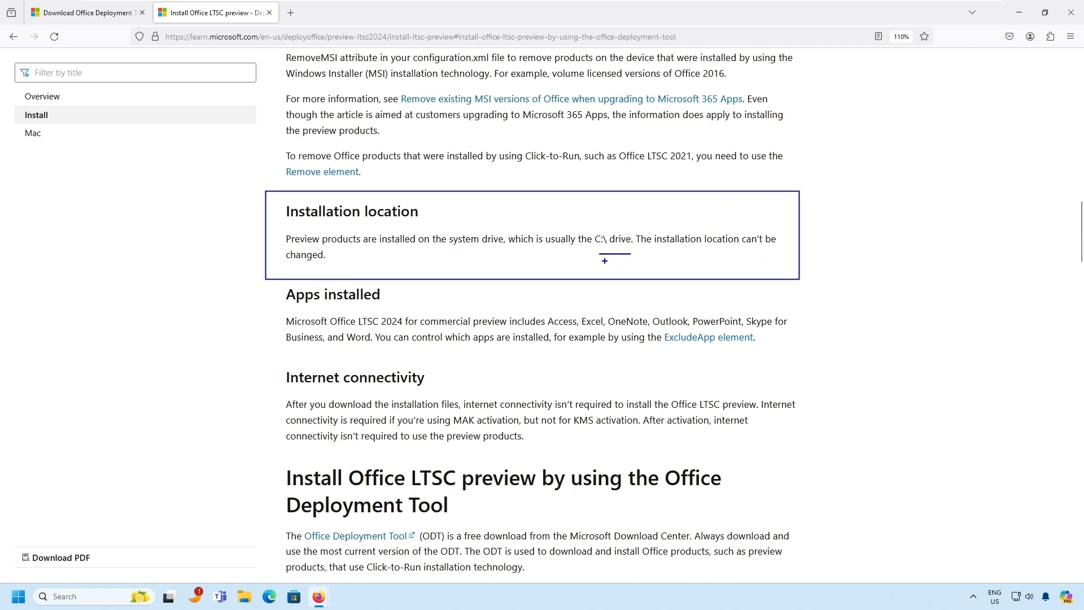
{"action": "key", "text": "Escape"}
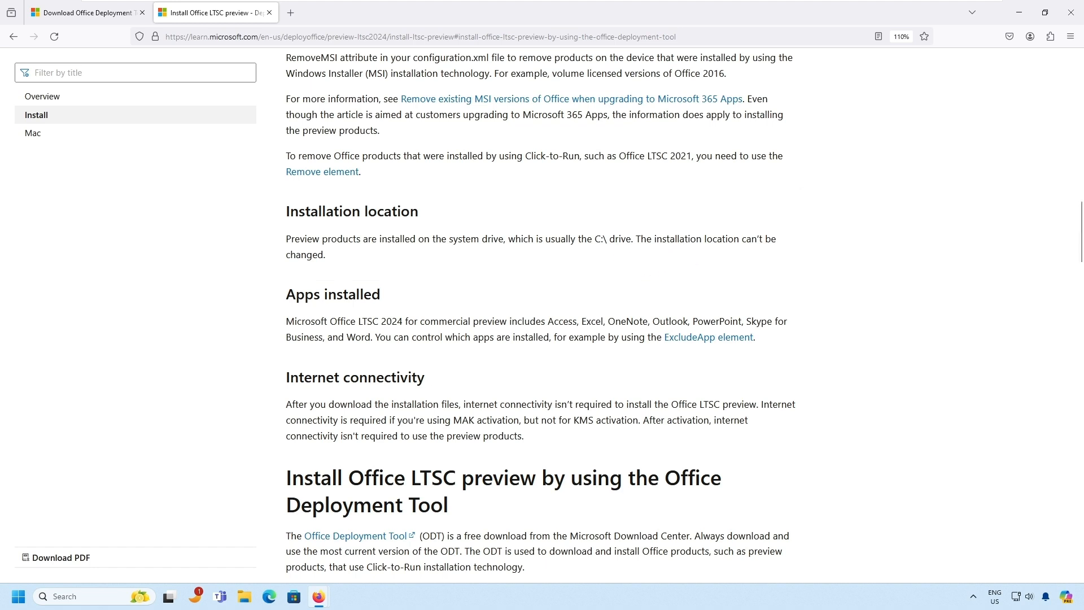
{"action": "left_click_drag", "start_coordinate": [640, 238], "coordinate": [771, 238]}
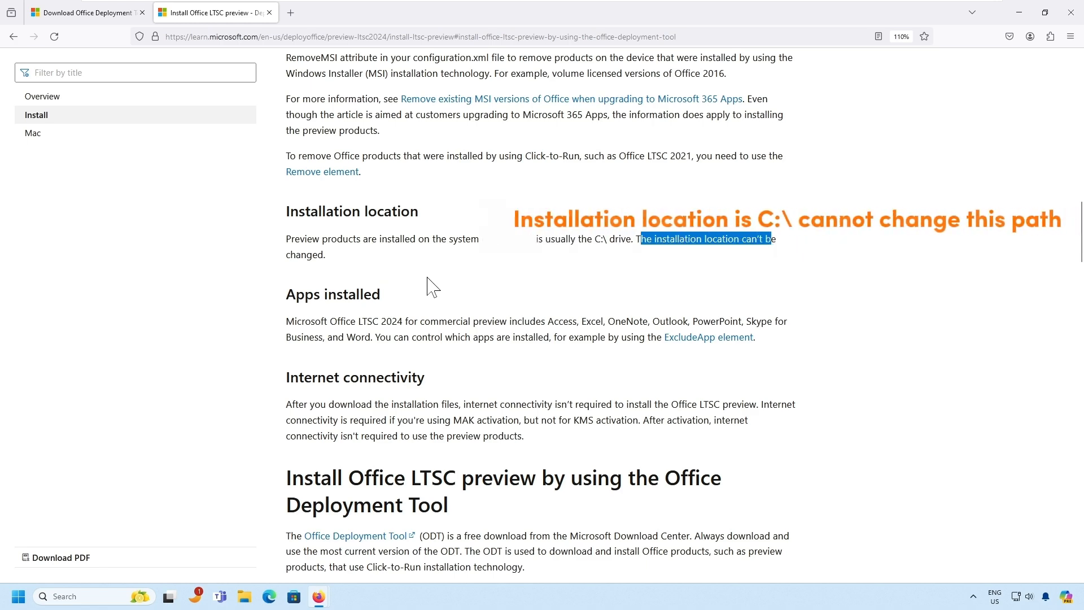
{"action": "scroll", "coordinate": [428, 286], "scroll_direction": "down", "scroll_amount": 2}
{"action": "left_click_drag", "start_coordinate": [595, 170], "coordinate": [625, 170]}
{"action": "scroll", "coordinate": [555, 235], "scroll_direction": "down", "scroll_amount": 3}
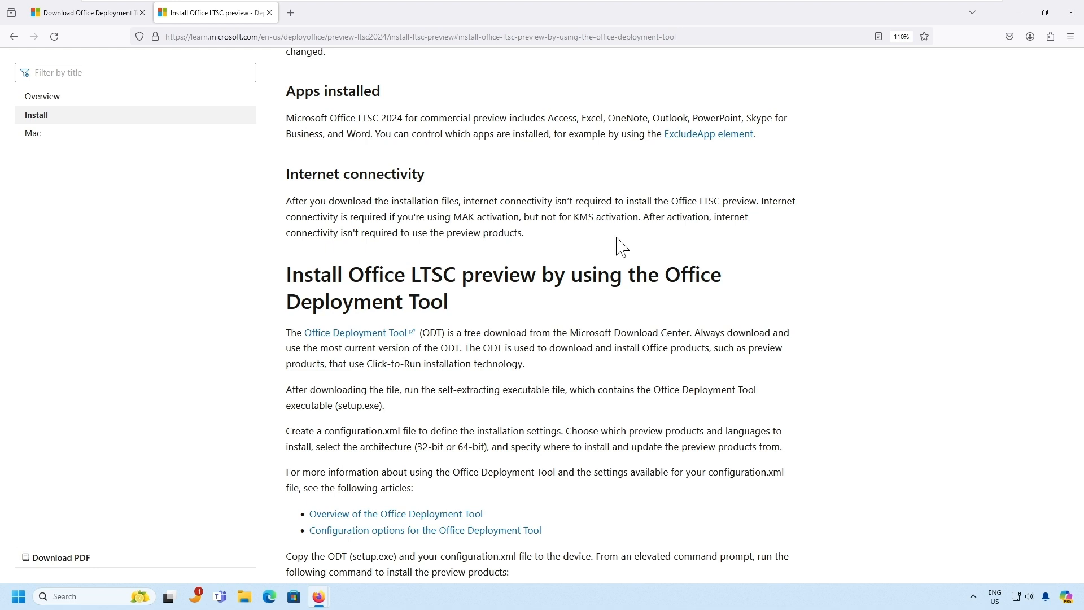
- Scroll through the article's example configuration.xml file
{"action": "scroll", "coordinate": [621, 247], "scroll_direction": "down", "scroll_amount": 3}
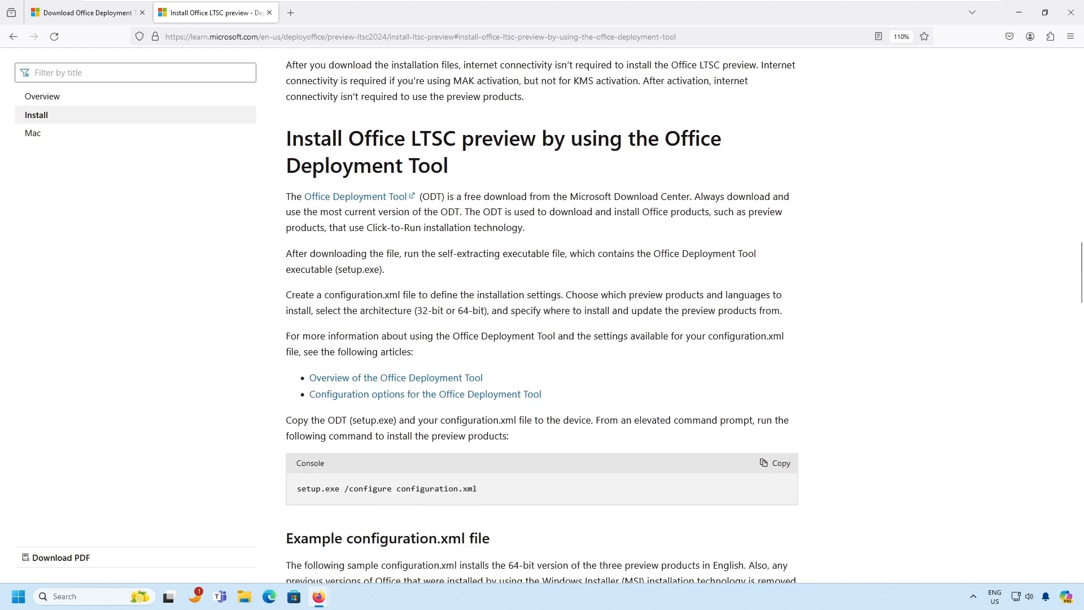
{"action": "scroll", "coordinate": [621, 247], "scroll_direction": "down", "scroll_amount": 3}
{"action": "scroll", "coordinate": [621, 246], "scroll_direction": "down", "scroll_amount": 8}
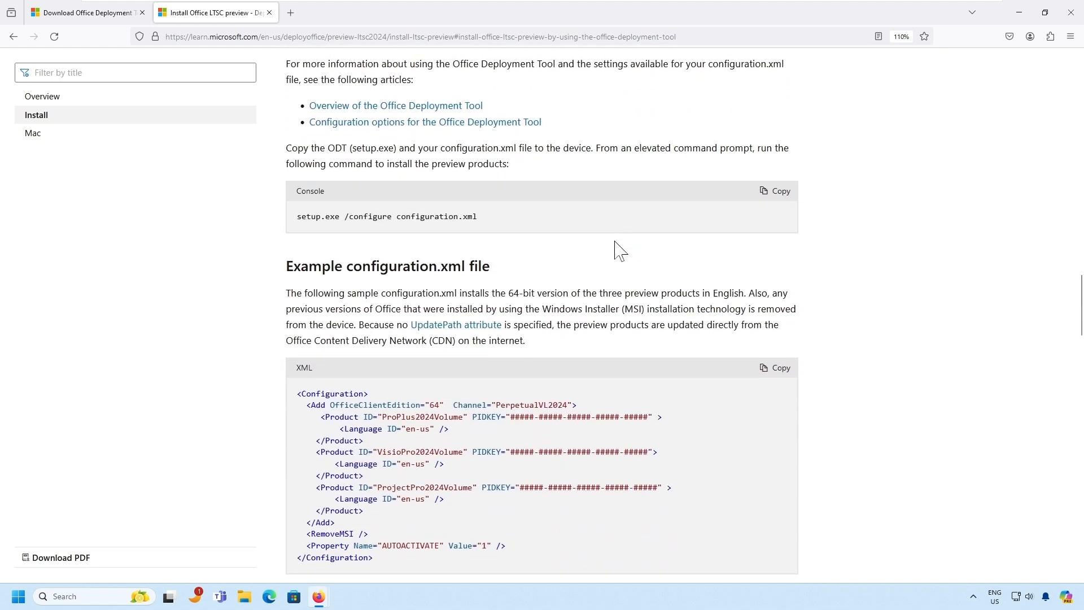
{"action": "scroll", "coordinate": [621, 250], "scroll_direction": "down", "scroll_amount": 5}
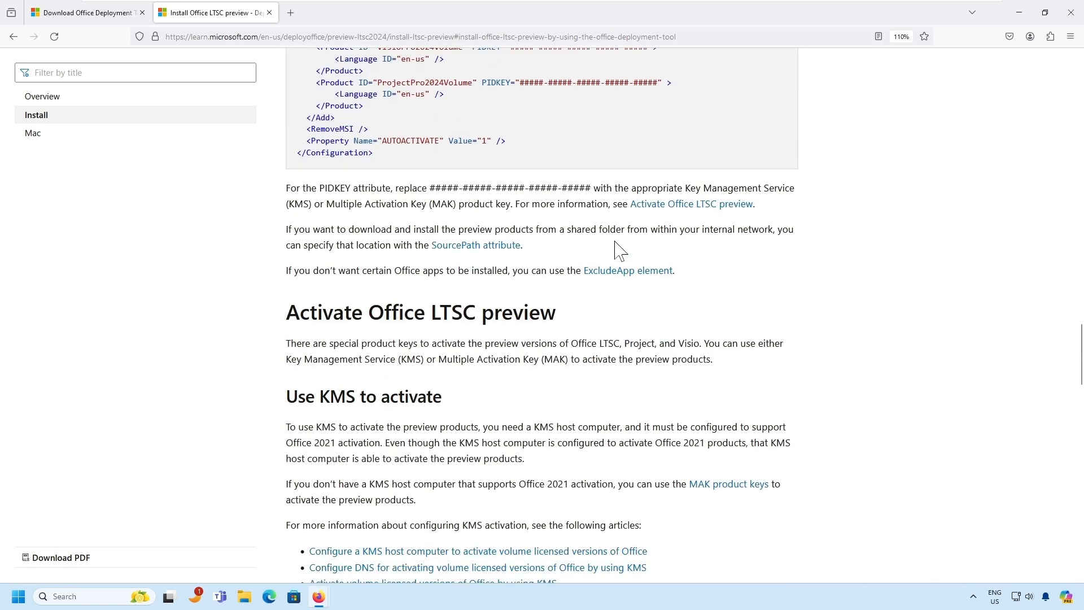
{"action": "scroll", "coordinate": [621, 251], "scroll_direction": "down", "scroll_amount": 2}
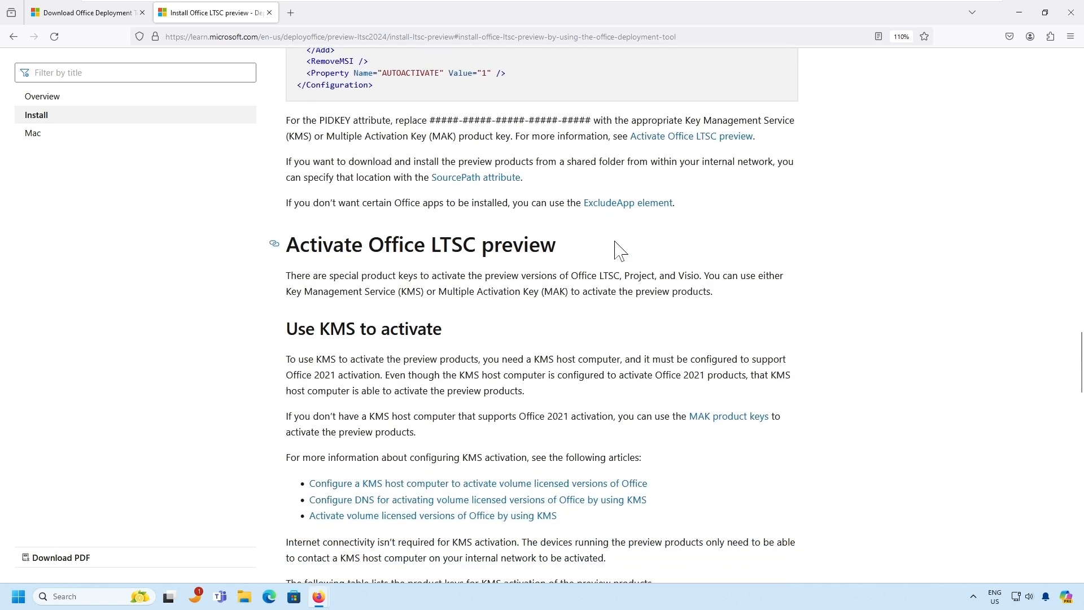
{"action": "scroll", "coordinate": [620, 250], "scroll_direction": "down", "scroll_amount": 12}
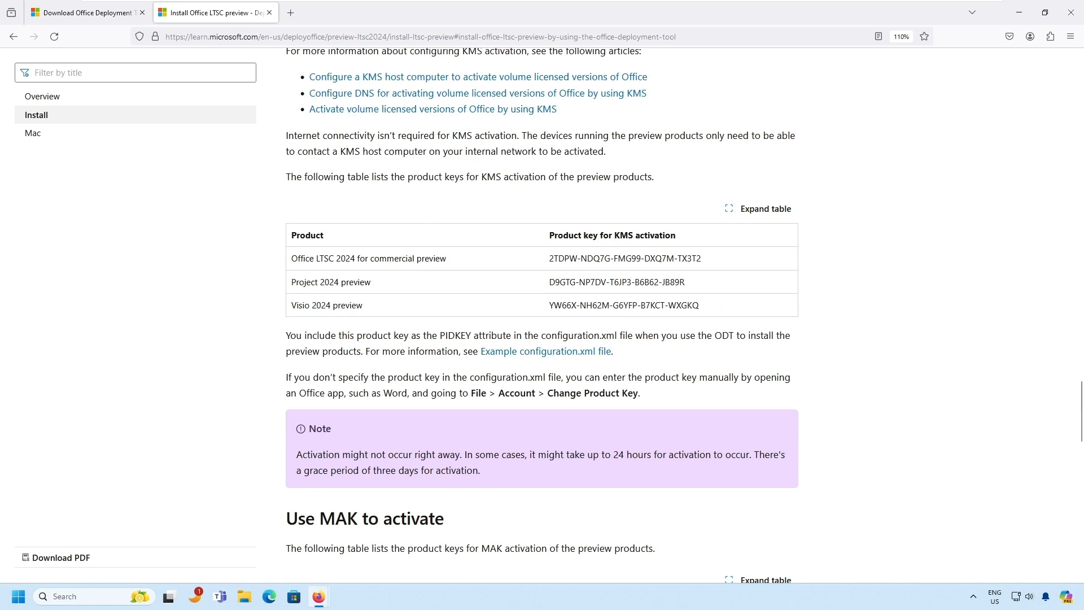
- Box the KMS and MAK activation product key tables, then reach Update Office LTSC preview
{"action": "left_click_drag", "start_coordinate": [272, 209], "coordinate": [833, 348]}
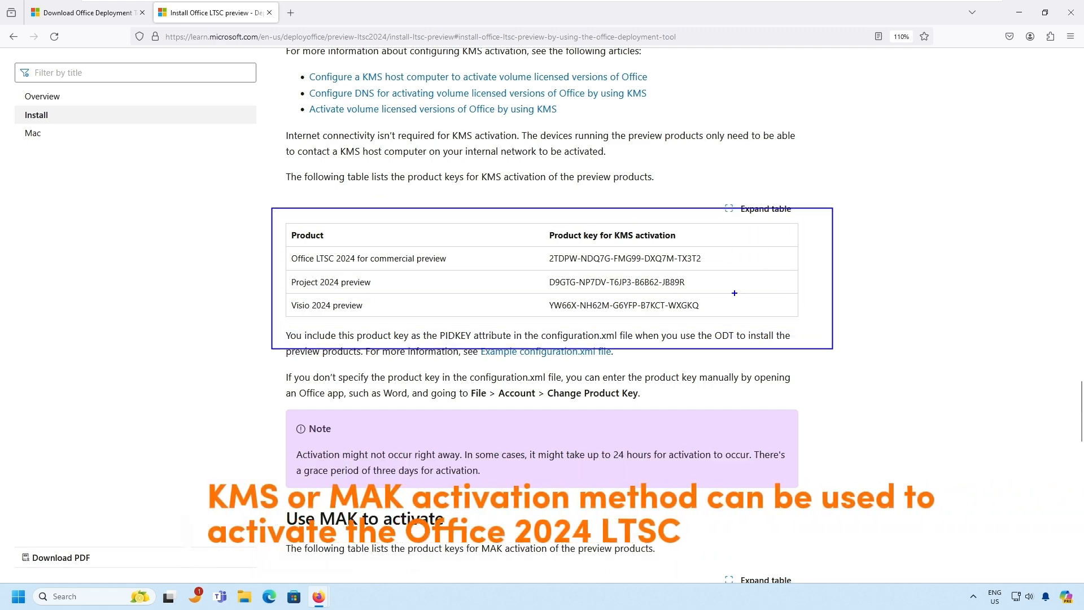
{"action": "key", "text": "Escape"}
{"action": "scroll", "coordinate": [734, 293], "scroll_direction": "down", "scroll_amount": 5}
{"action": "scroll", "coordinate": [740, 303], "scroll_direction": "down", "scroll_amount": 3}
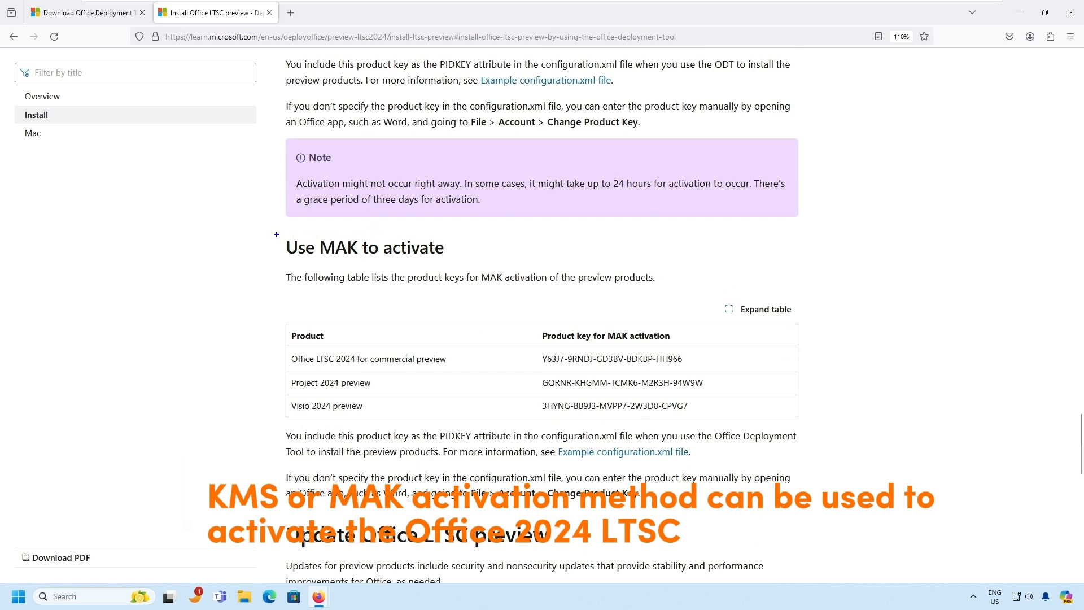
{"action": "mouse_move", "coordinate": [276, 233]}
{"action": "left_mouse_down"}
{"action": "mouse_move", "coordinate": [604, 279]}
{"action": "mouse_move", "coordinate": [819, 359]}
{"action": "mouse_move", "coordinate": [832, 438]}
{"action": "left_mouse_up"}
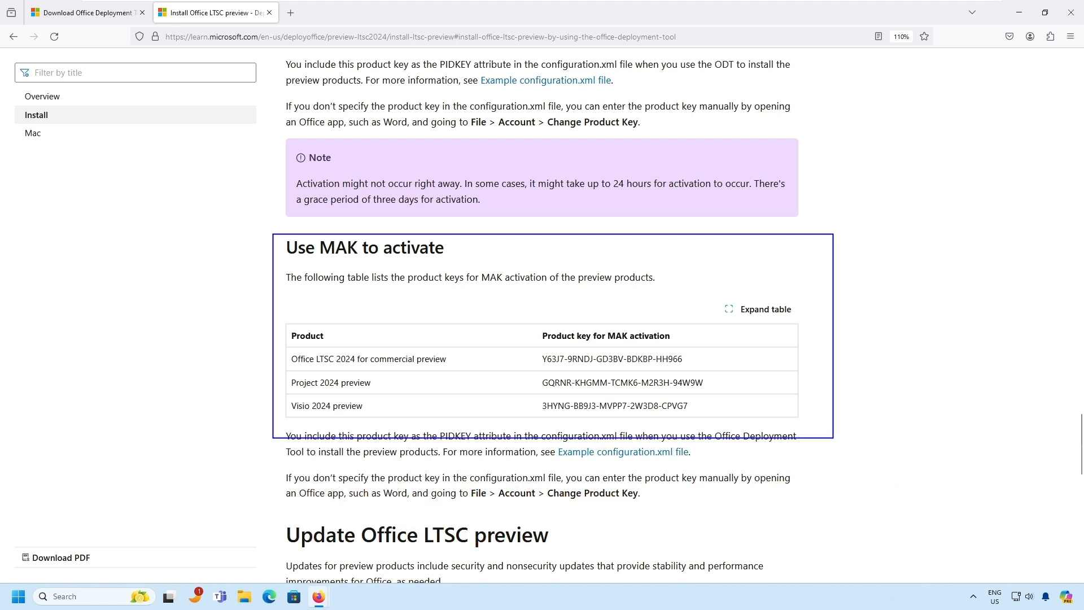
{"action": "key", "text": "Escape"}
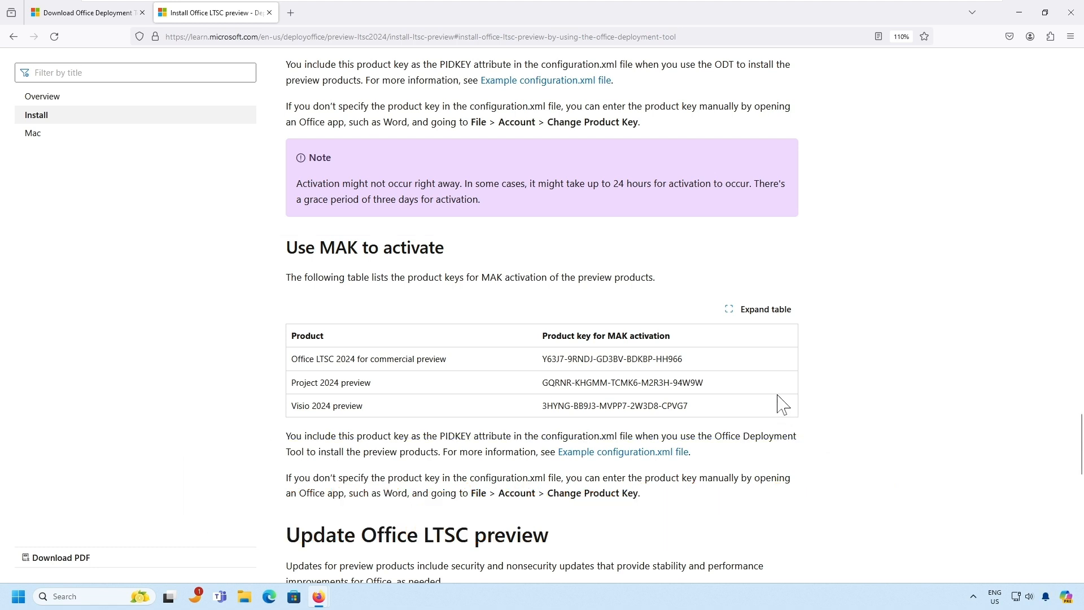
{"action": "scroll", "coordinate": [783, 403], "scroll_direction": "down", "scroll_amount": 8}
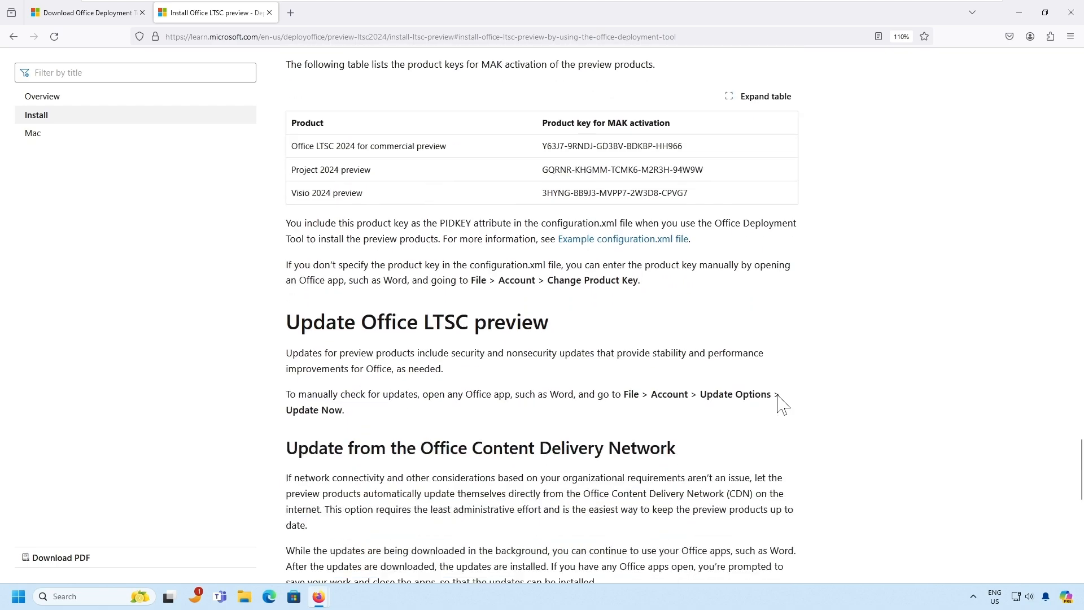
{"action": "scroll", "coordinate": [783, 404], "scroll_direction": "down", "scroll_amount": 5}
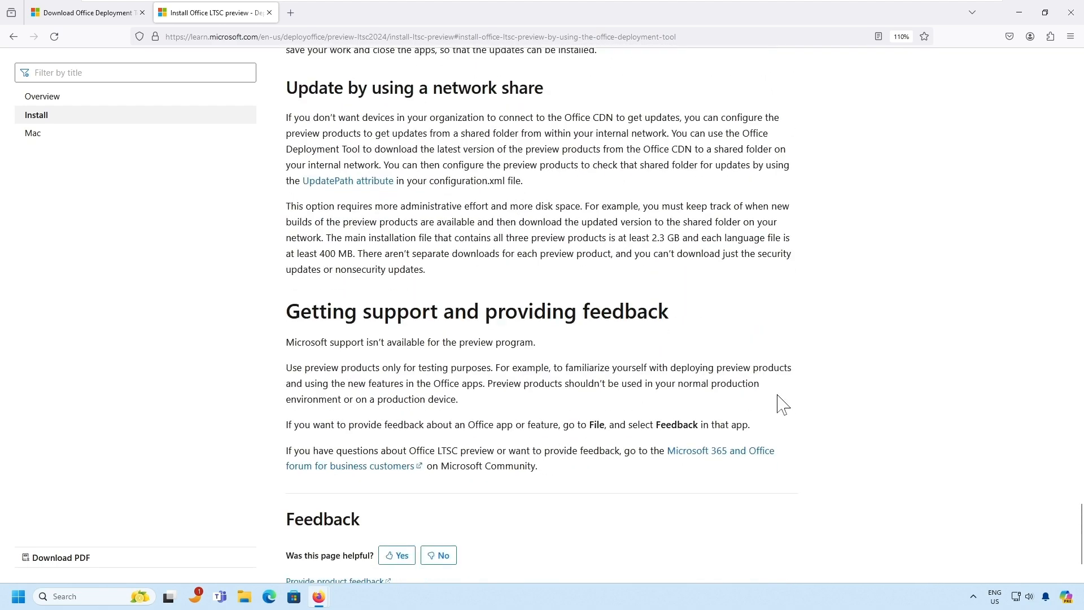
{"action": "scroll", "coordinate": [783, 403], "scroll_direction": "up", "scroll_amount": 7}
{"action": "scroll", "coordinate": [783, 403], "scroll_direction": "up", "scroll_amount": 3}
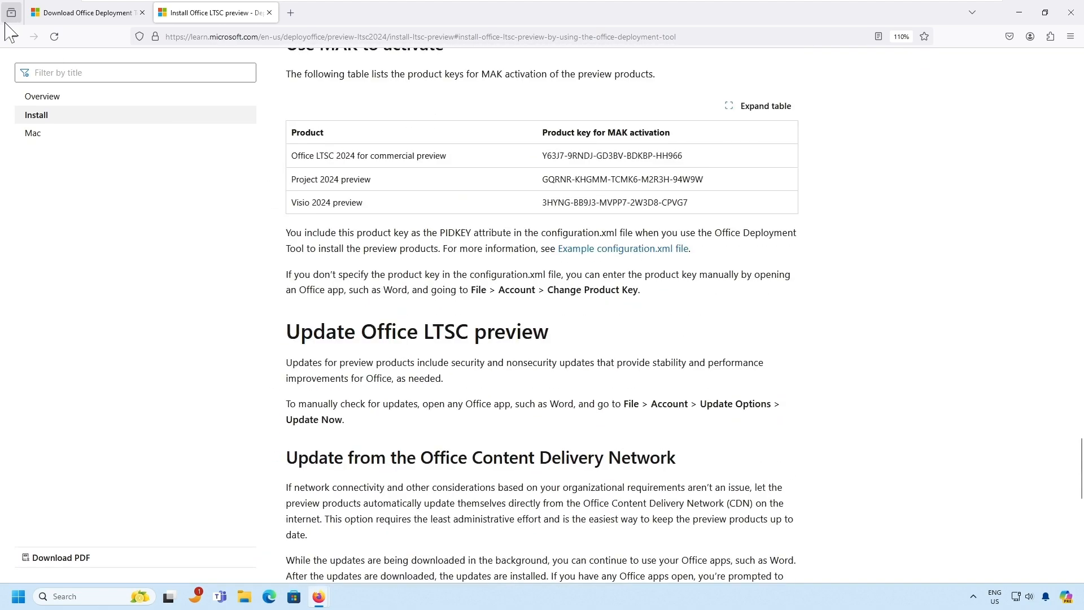
- Download the Office Deployment Tool and show officedeploymenttool_17531-20046.exe in its folder
{"action": "left_click", "coordinate": [66, 14]}
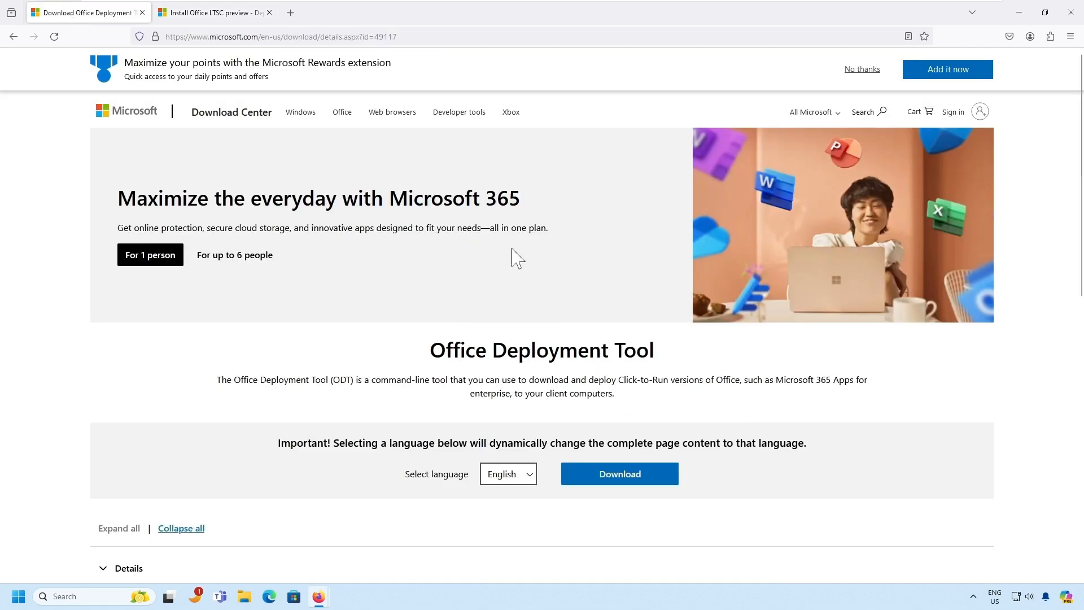
{"action": "scroll", "coordinate": [518, 258], "scroll_direction": "down", "scroll_amount": 1}
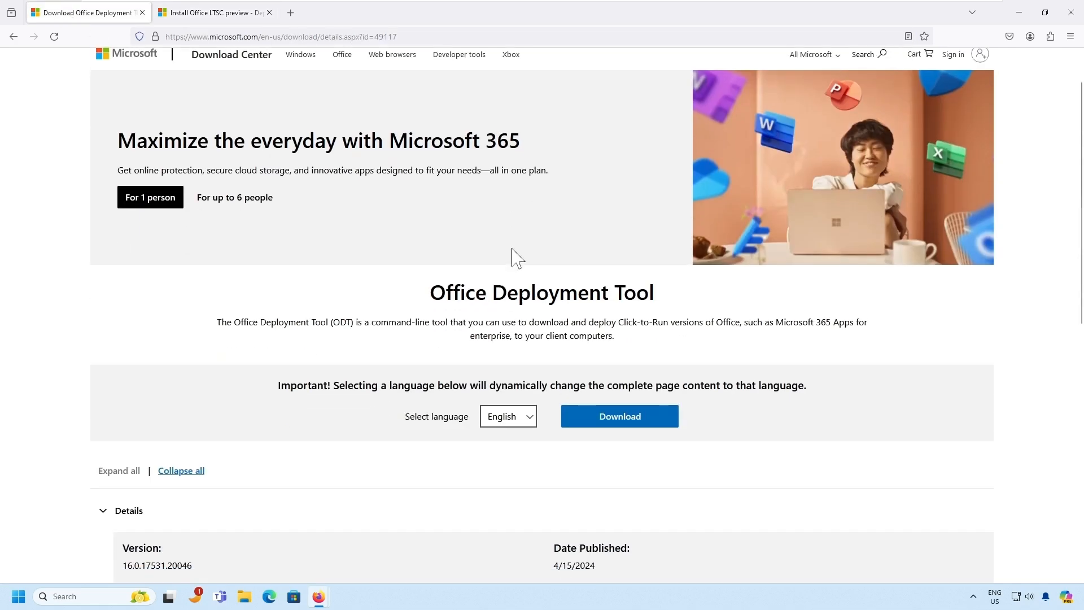
{"action": "left_click", "coordinate": [635, 421]}
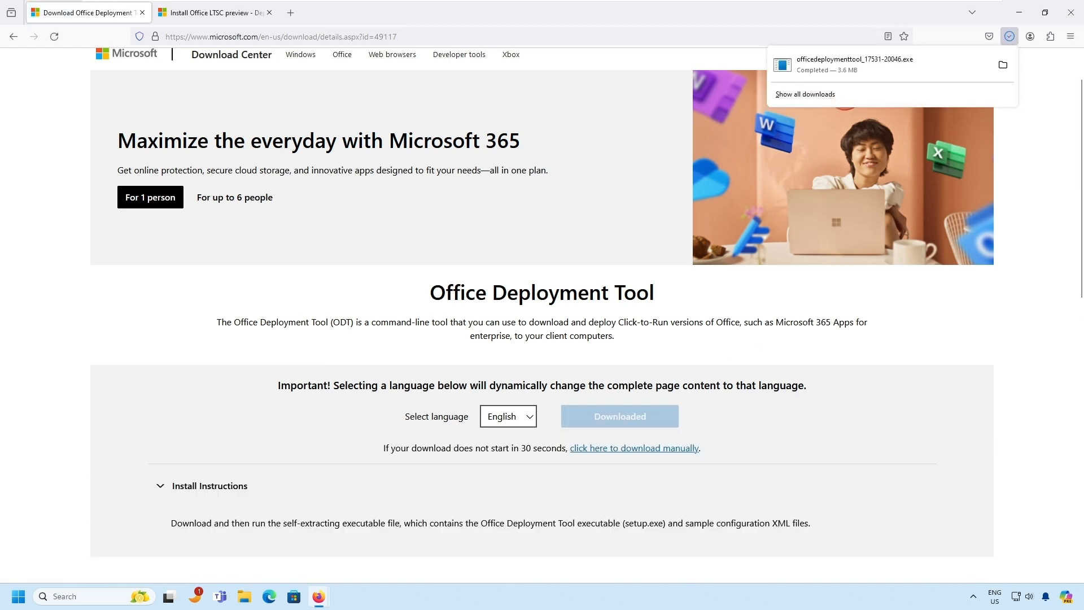
{"action": "left_click", "coordinate": [1004, 66]}
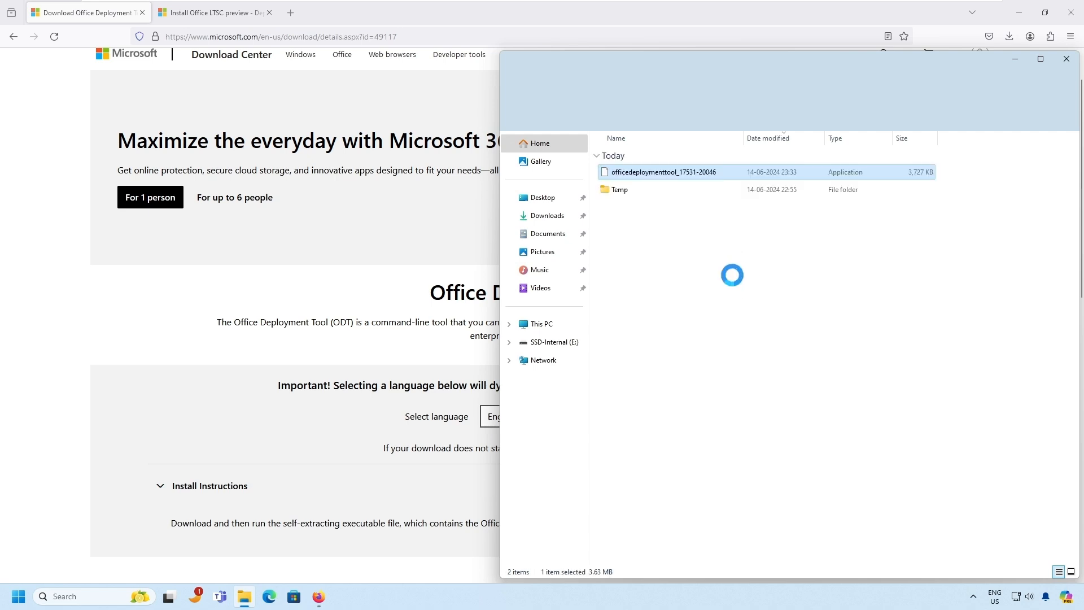
- Run the Office Deployment Tool, allow it to make changes, and accept the license terms
{"action": "double_click", "coordinate": [628, 173]}
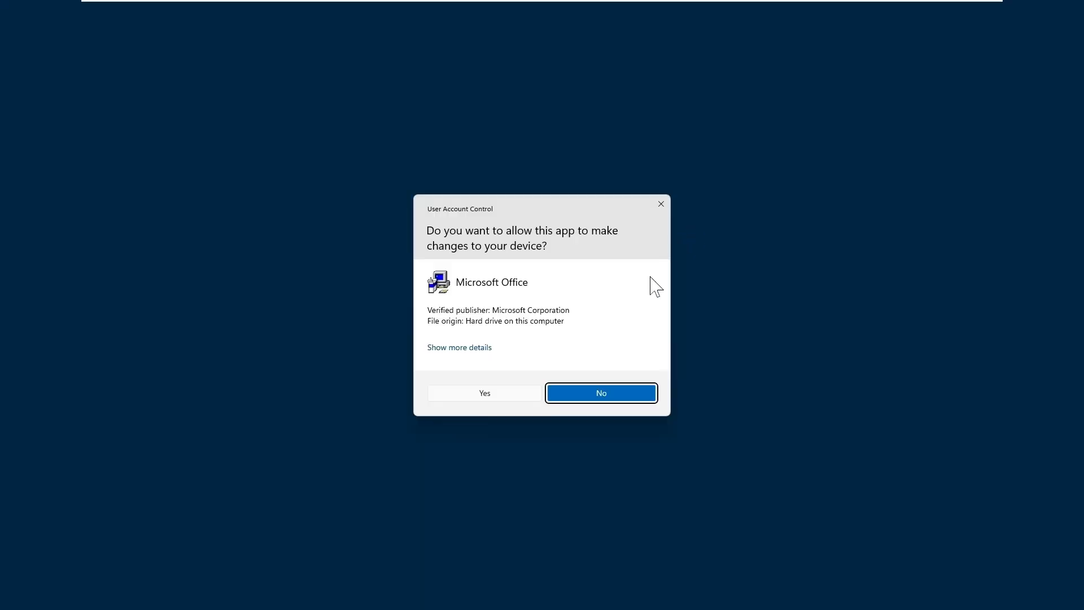
{"action": "left_click", "coordinate": [507, 400]}
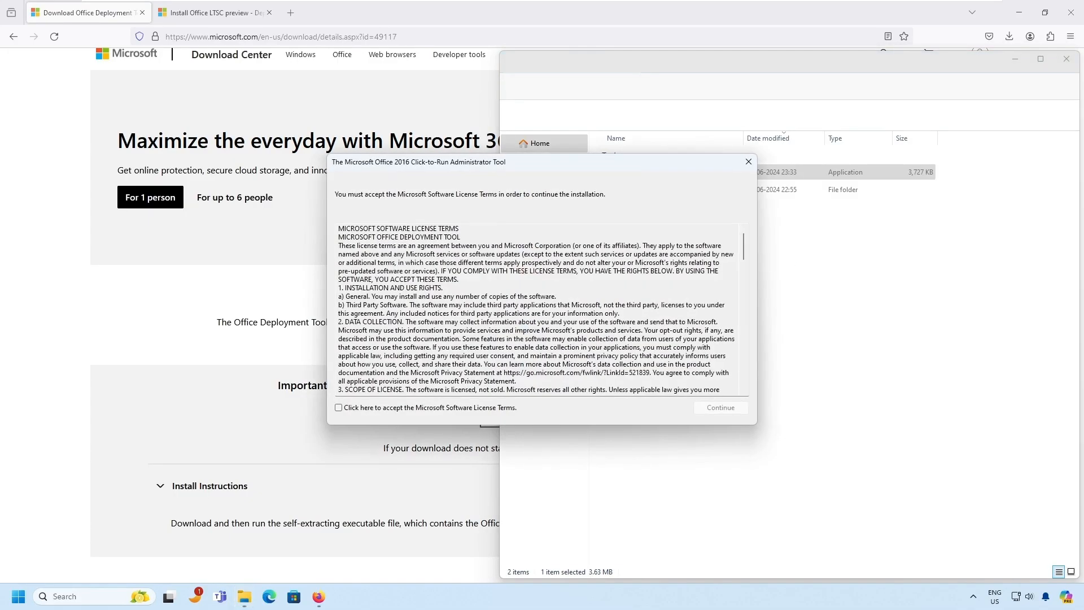
{"action": "left_click", "coordinate": [355, 407]}
{"action": "scroll", "coordinate": [536, 310], "scroll_direction": "down", "scroll_amount": 20}
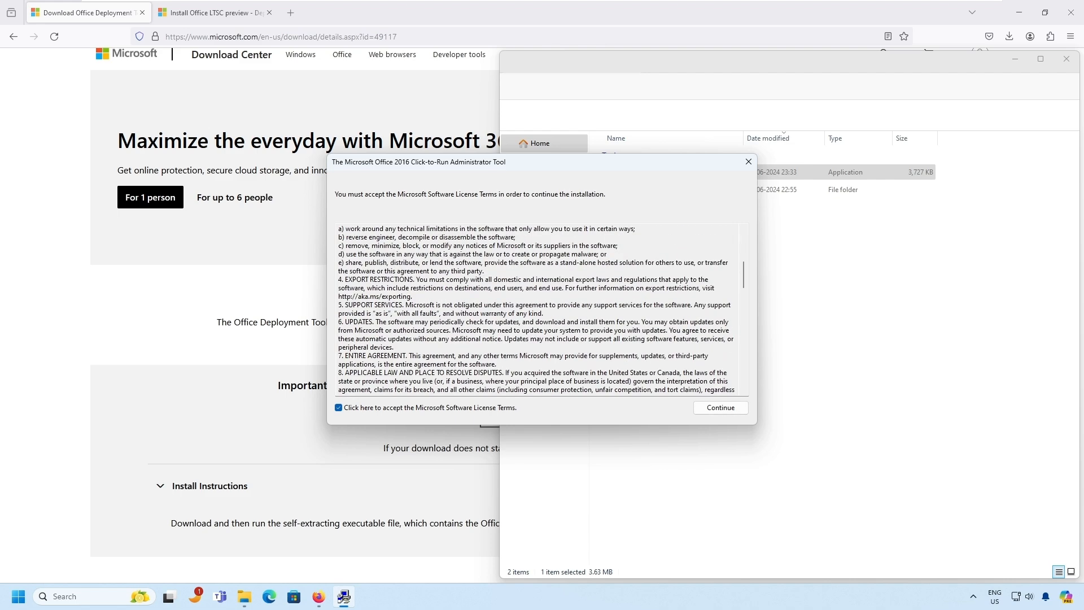
{"action": "scroll", "coordinate": [541, 310], "scroll_direction": "down", "scroll_amount": 1}
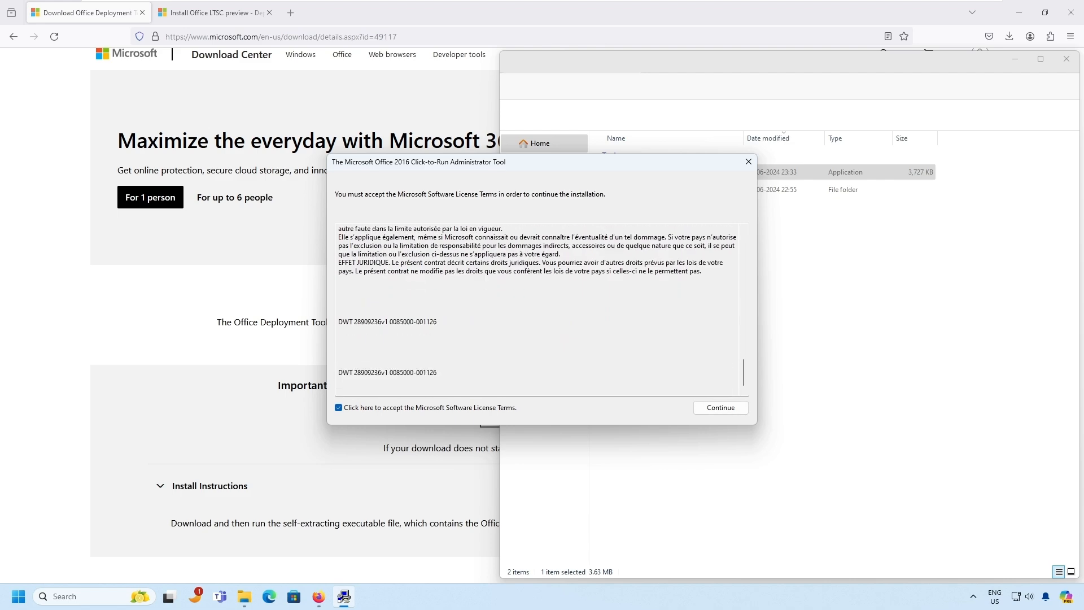
{"action": "left_click", "coordinate": [725, 409]}
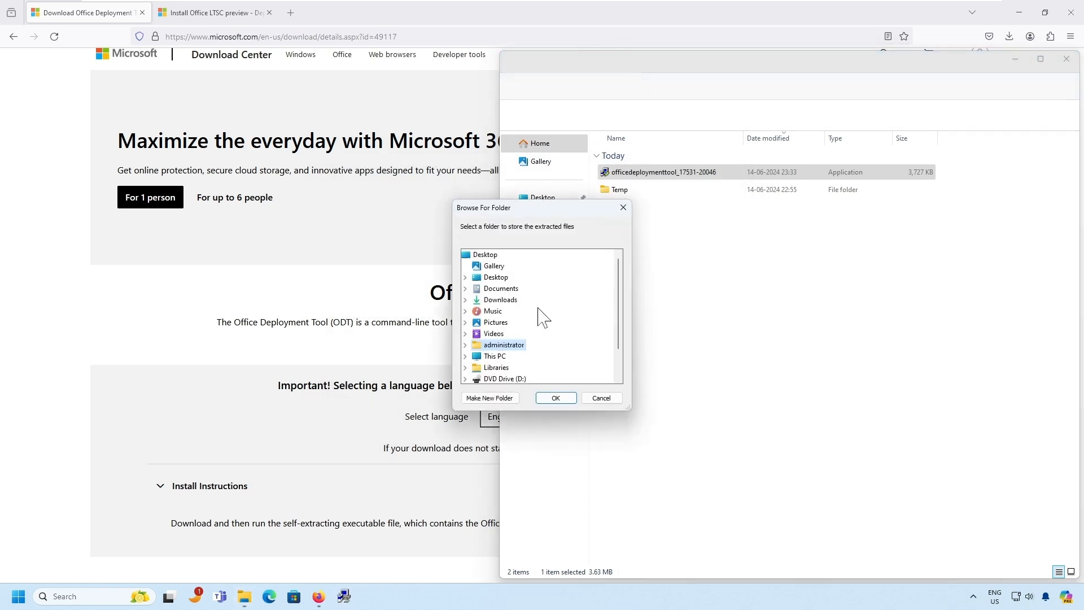
- Extract the files to C:\office2024 and dismiss the 'Files extracted successfully' message
{"action": "double_click", "coordinate": [491, 345]}
{"action": "scroll", "coordinate": [553, 317], "scroll_direction": "up", "scroll_amount": 2}
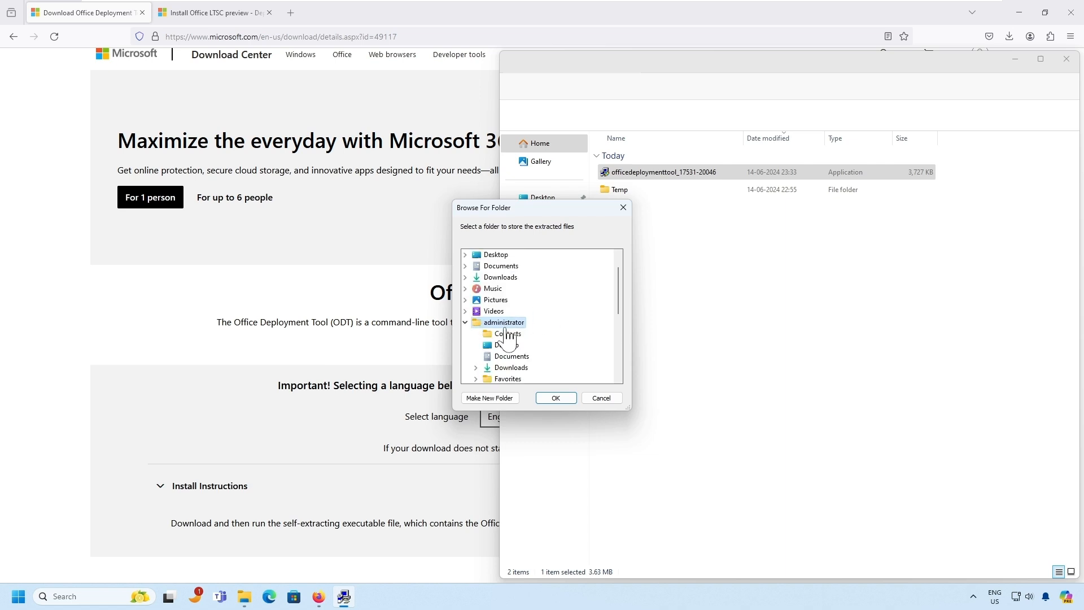
{"action": "left_click", "coordinate": [467, 322]}
{"action": "double_click", "coordinate": [511, 333]}
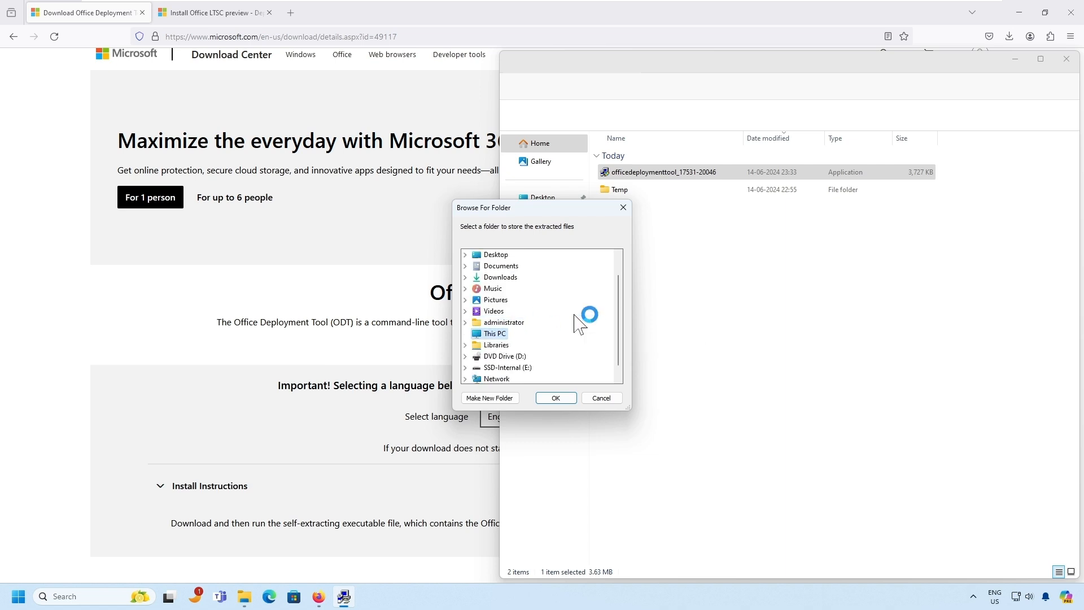
{"action": "double_click", "coordinate": [515, 333]}
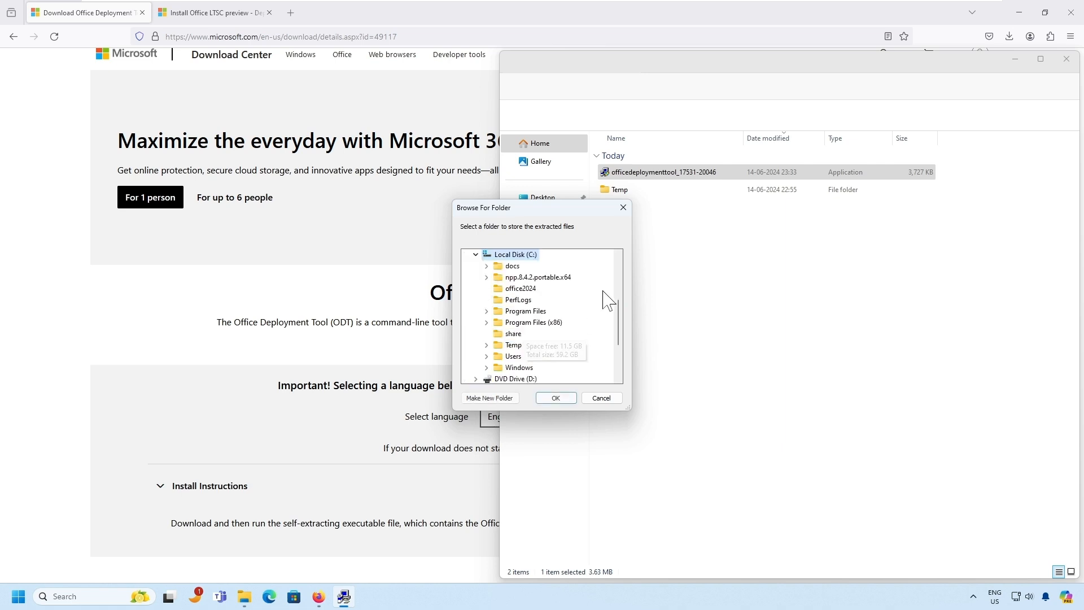
{"action": "left_click", "coordinate": [520, 288]}
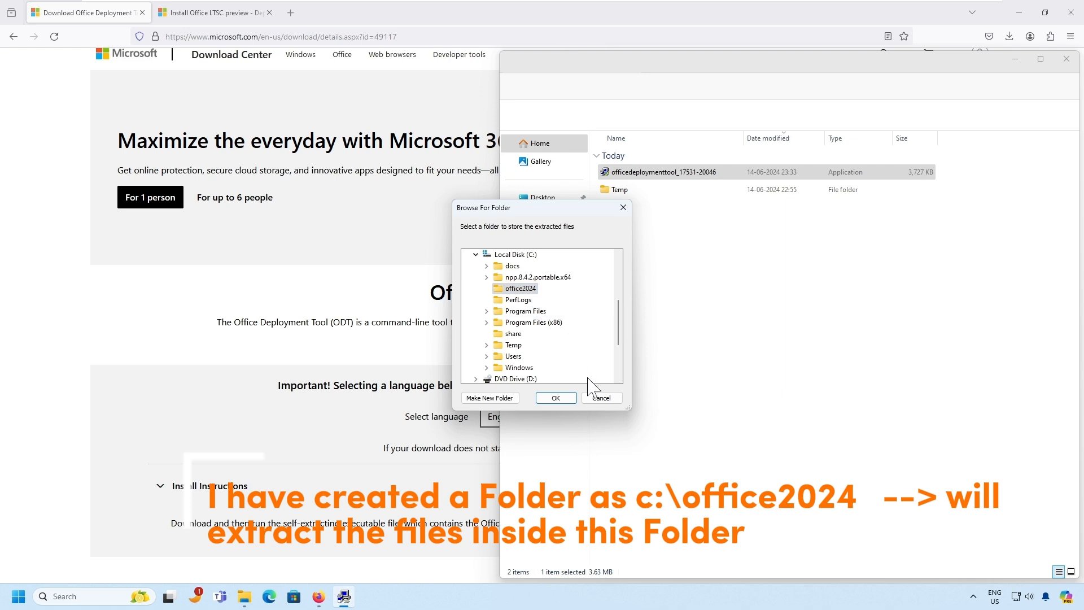
{"action": "left_click", "coordinate": [561, 399]}
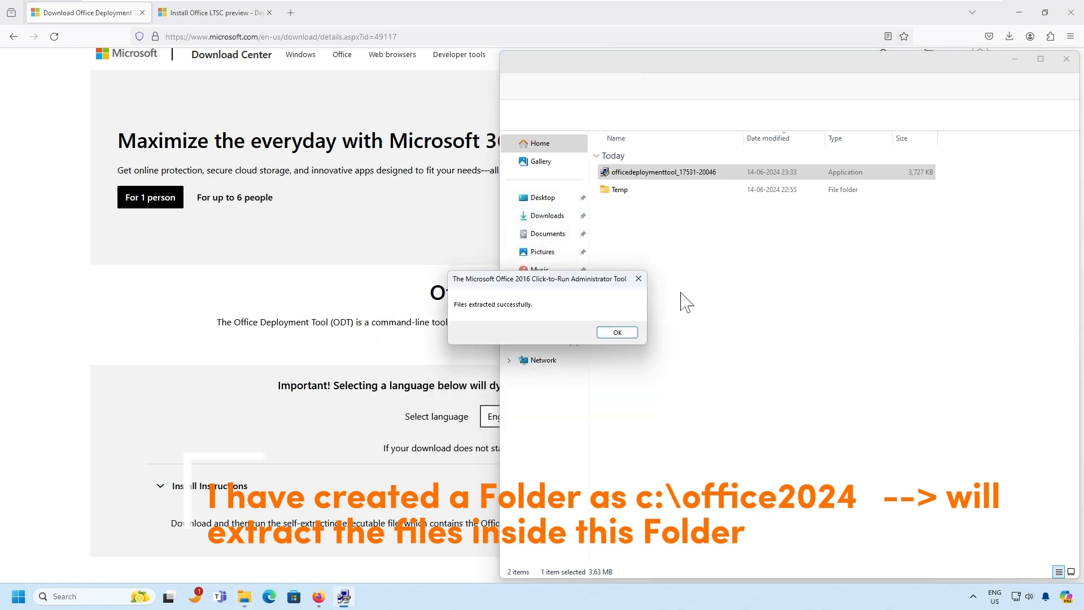
{"action": "left_click", "coordinate": [619, 333]}
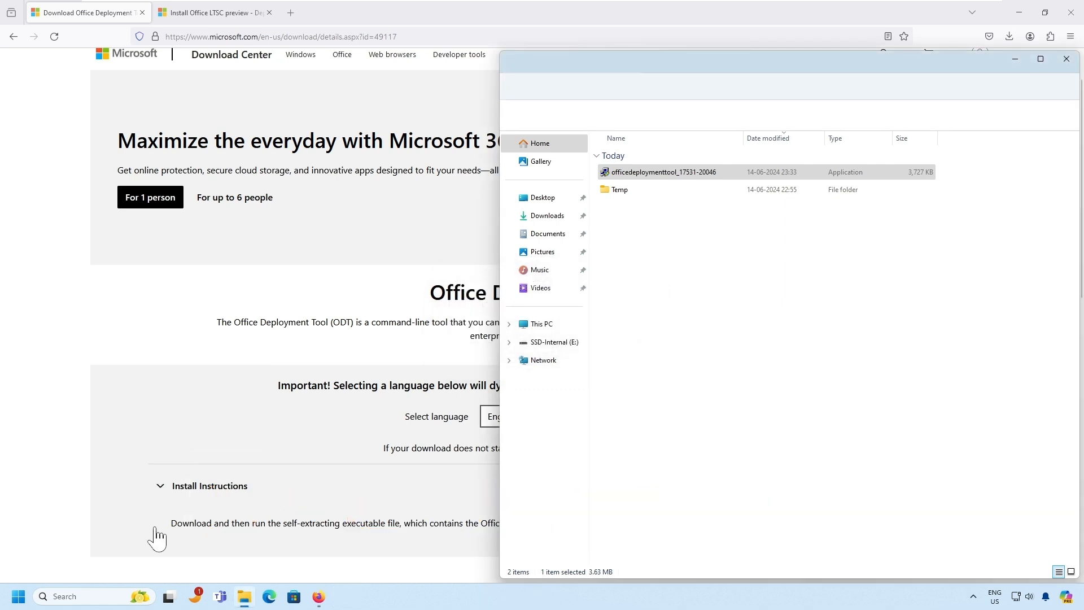
- Browse to C:\office2024 and open configuration-Office365-x64.xml in Notepad++
{"action": "left_click", "coordinate": [245, 597]}
{"action": "left_click", "coordinate": [244, 596]}
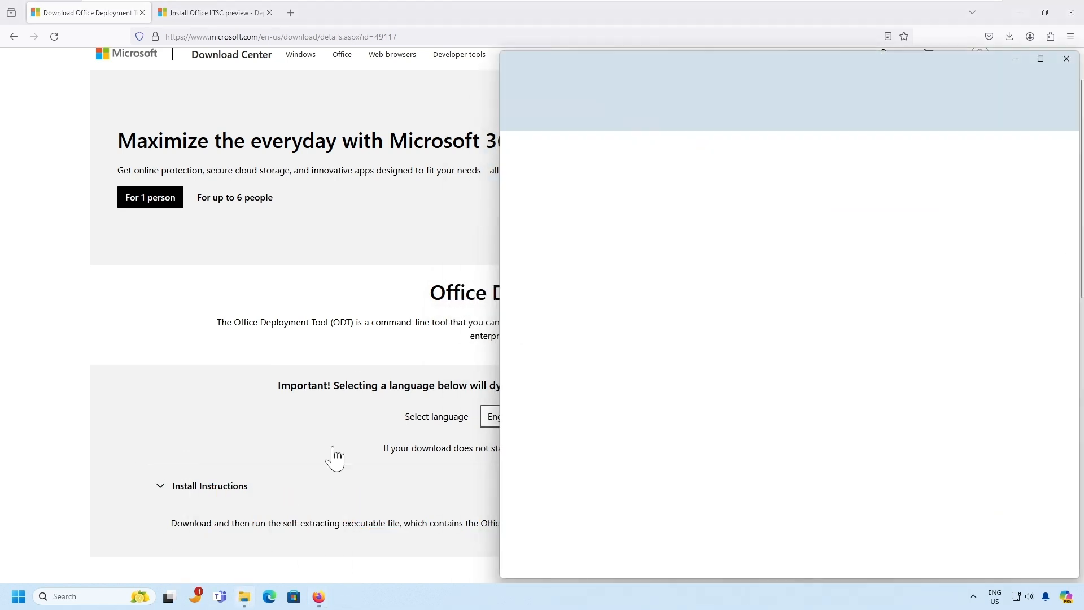
{"action": "right_click", "coordinate": [547, 326]}
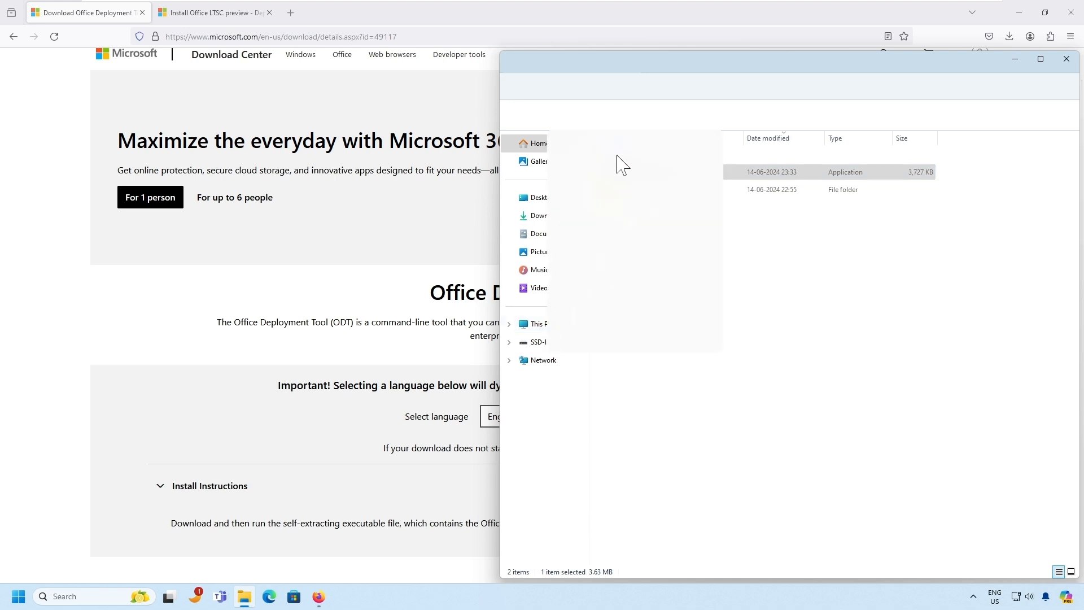
{"action": "left_click", "coordinate": [539, 343]}
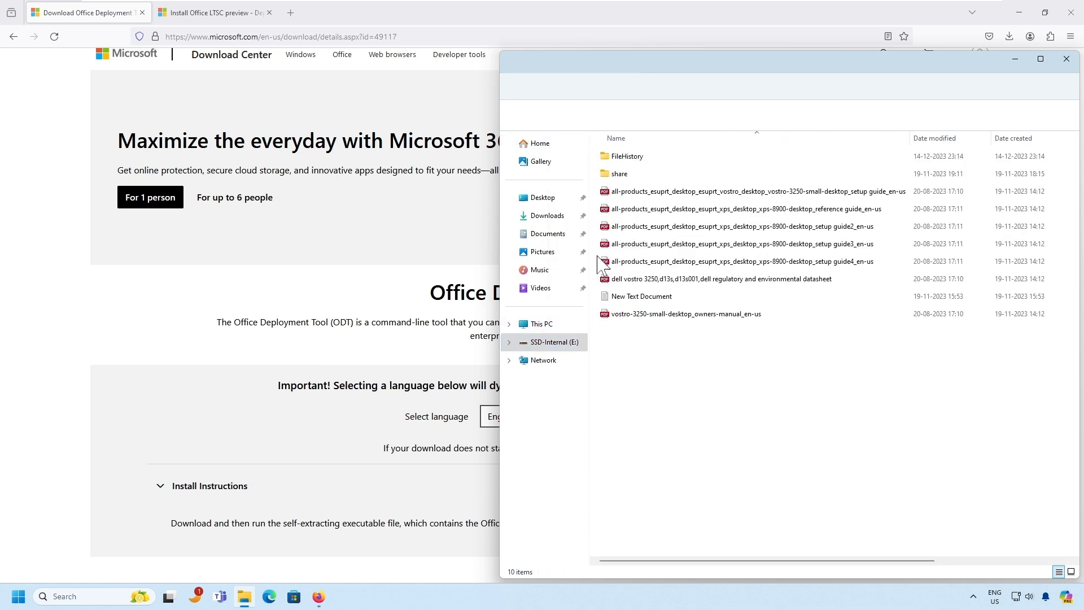
{"action": "right_click", "coordinate": [536, 342]}
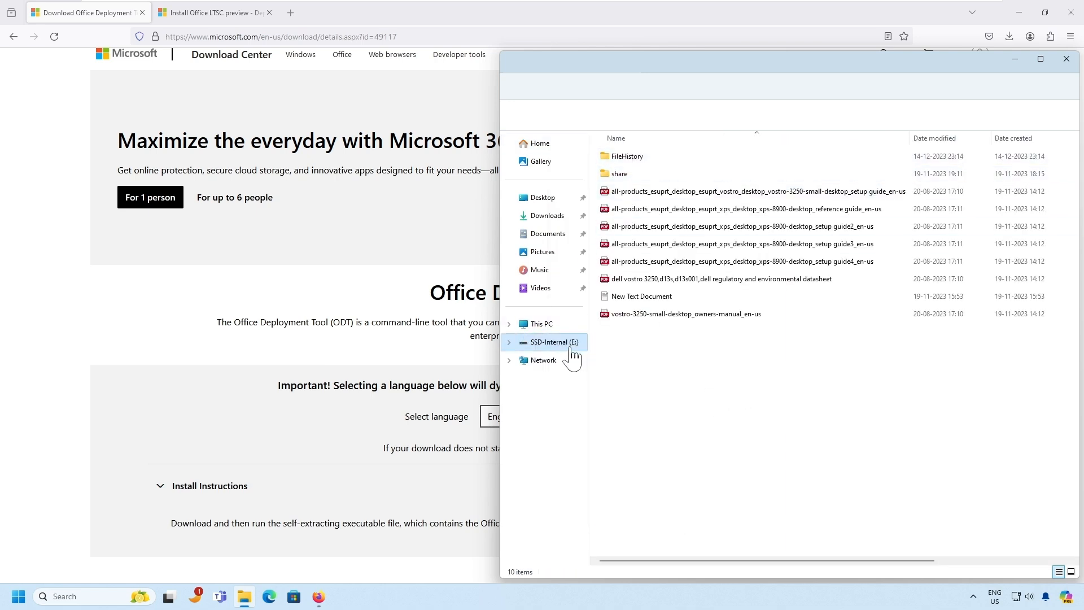
{"action": "left_click", "coordinate": [541, 324]}
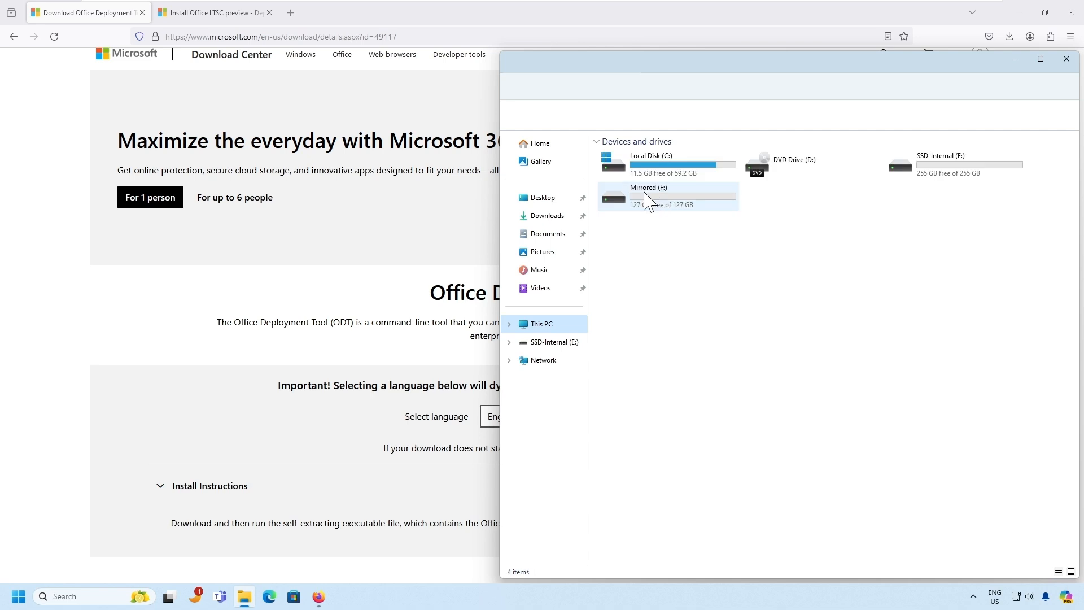
{"action": "double_click", "coordinate": [684, 200]}
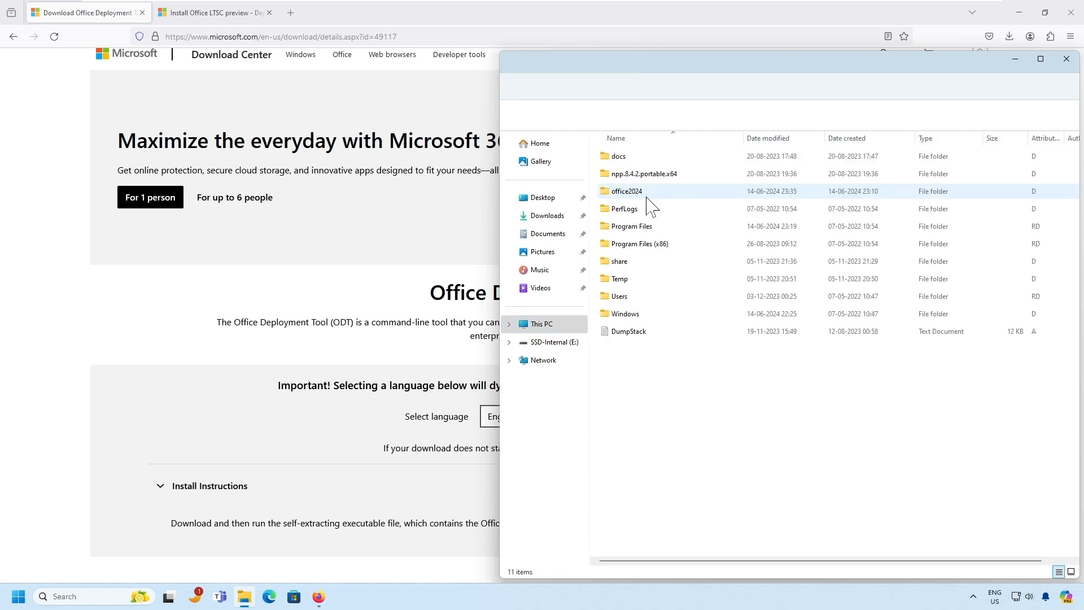
{"action": "left_click", "coordinate": [642, 193]}
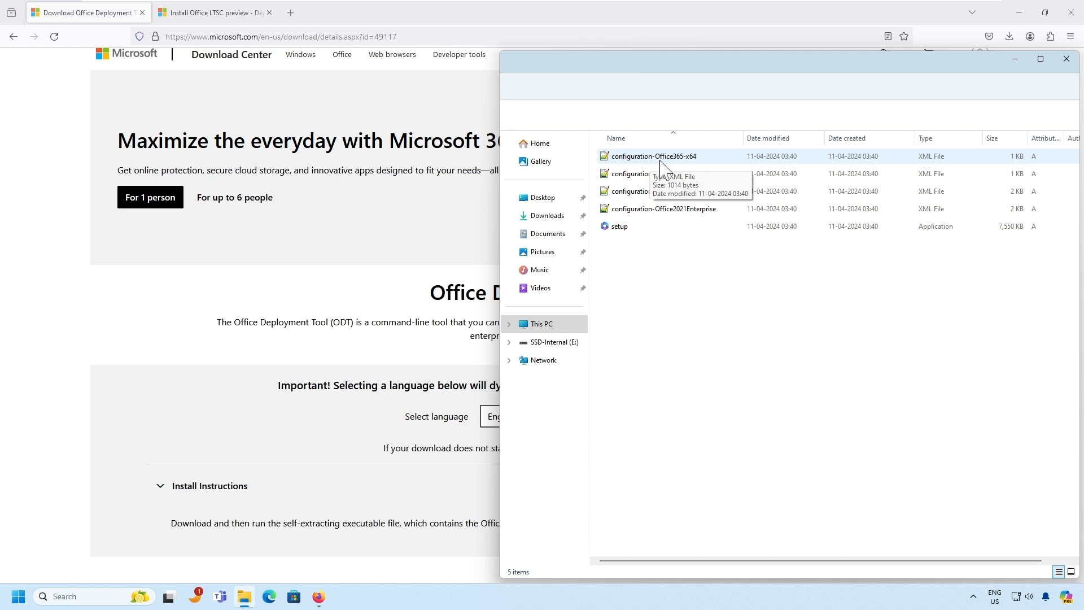
{"action": "left_click", "coordinate": [677, 161]}
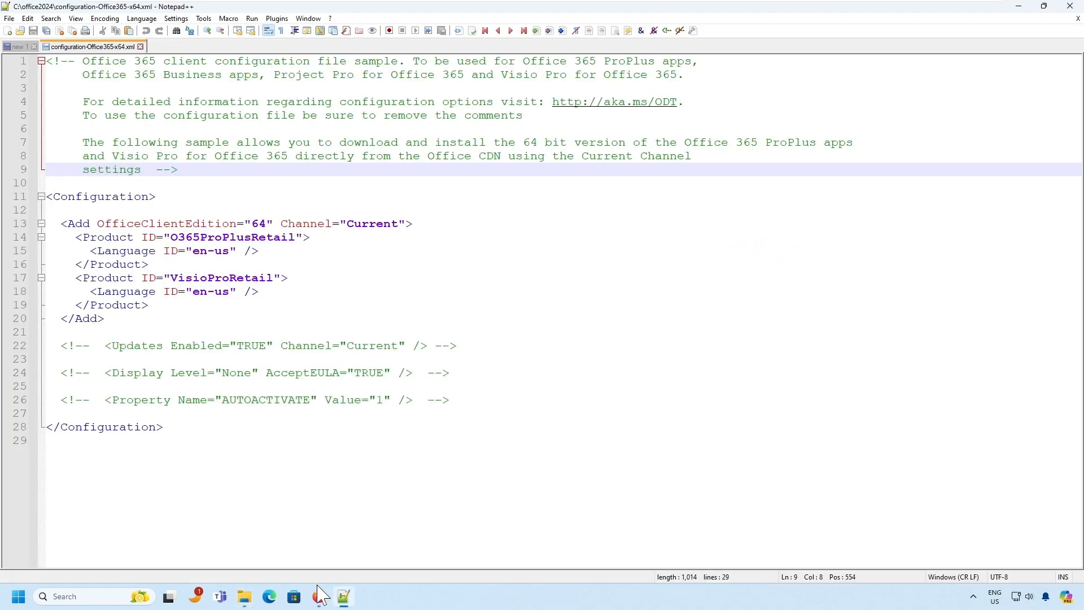
- Highlight the commercial preview MAK product key in the Install Office LTSC preview article
{"action": "mouse_move", "coordinate": [318, 596]}
{"action": "left_click", "coordinate": [229, 539]}
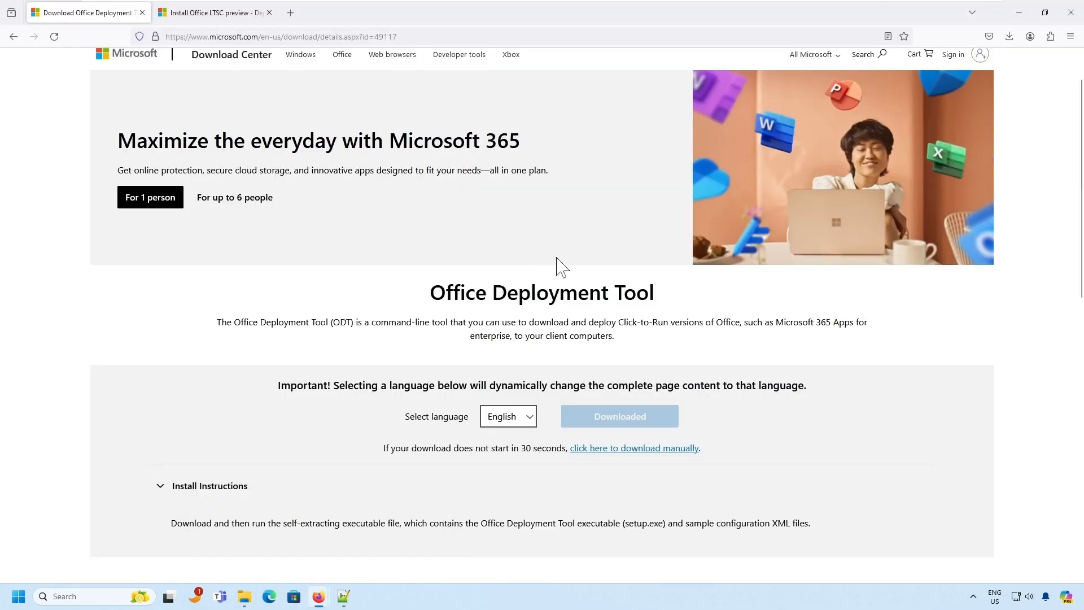
{"action": "left_click", "coordinate": [223, 14]}
{"action": "scroll", "coordinate": [537, 251], "scroll_direction": "down", "scroll_amount": 5}
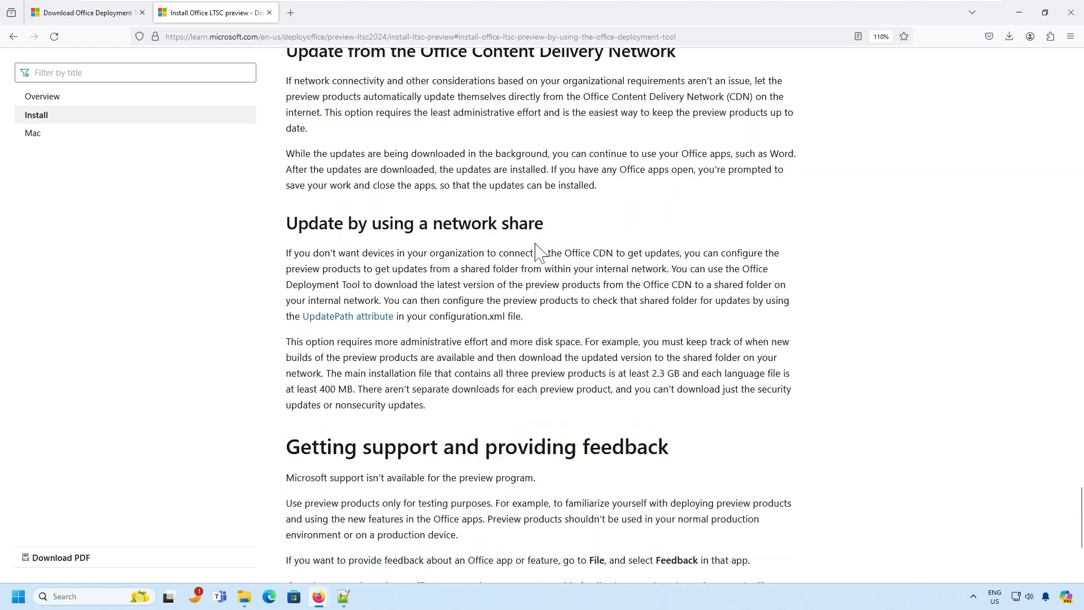
{"action": "scroll", "coordinate": [537, 252], "scroll_direction": "up", "scroll_amount": 5}
{"action": "scroll", "coordinate": [561, 170], "scroll_direction": "up", "scroll_amount": 2}
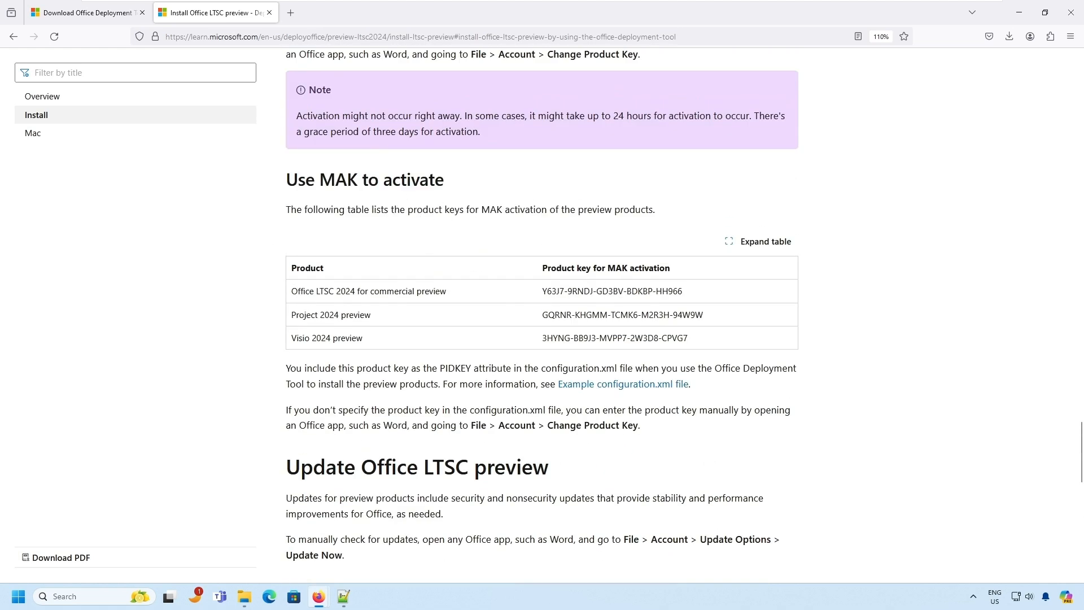
{"action": "left_click_drag", "start_coordinate": [542, 291], "coordinate": [677, 290]}
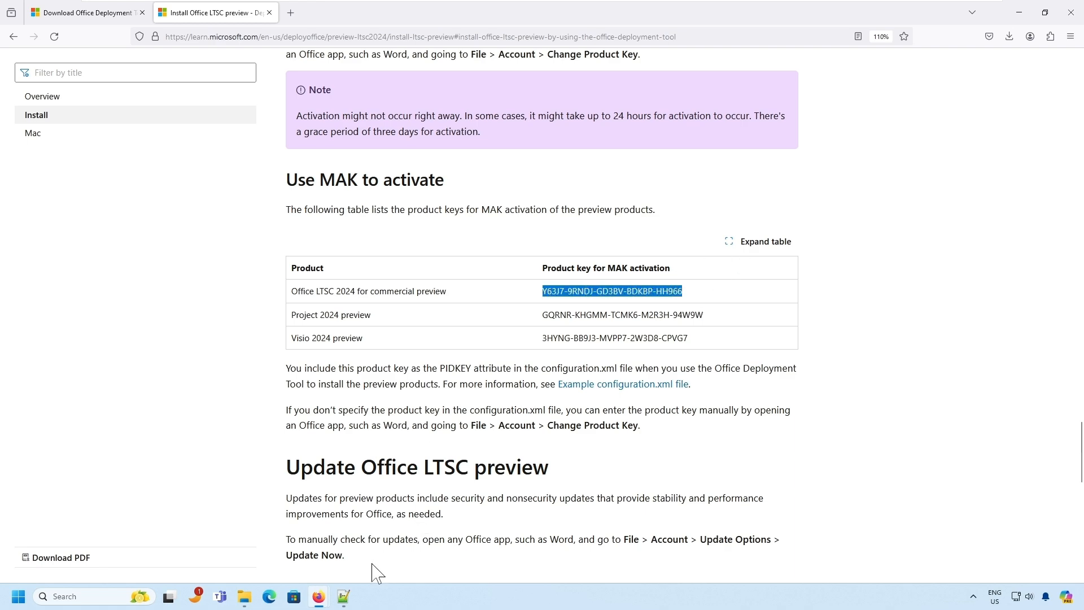
- Select all the sample XML in configuration-Office365-x64.xml and delete it
{"action": "left_click", "coordinate": [341, 596]}
{"action": "left_click", "coordinate": [414, 223]}
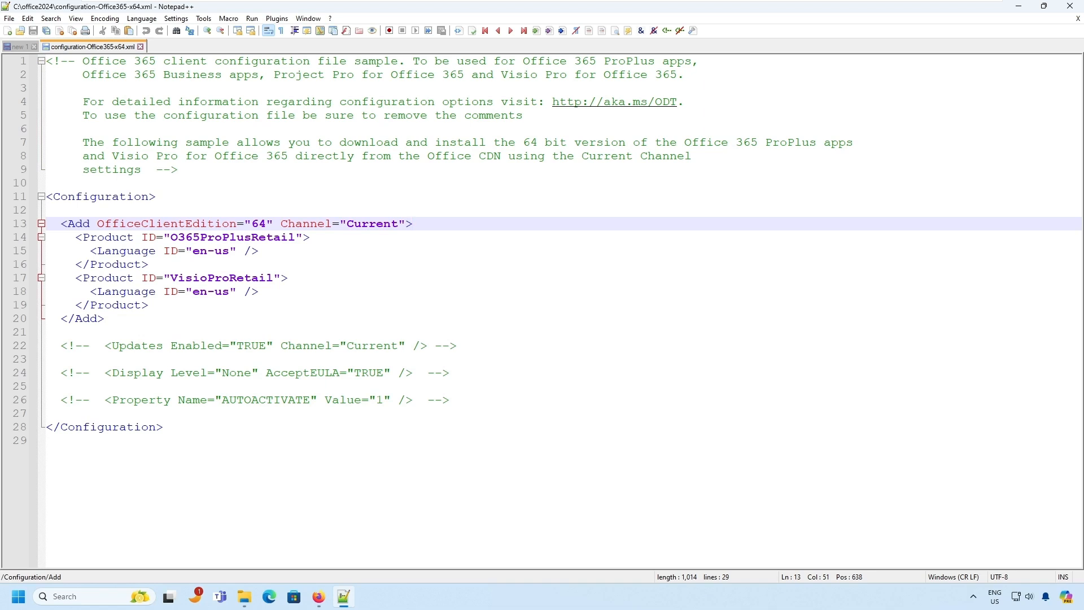
{"action": "left_click", "coordinate": [150, 264]}
{"action": "key", "text": "ctrl+a"}
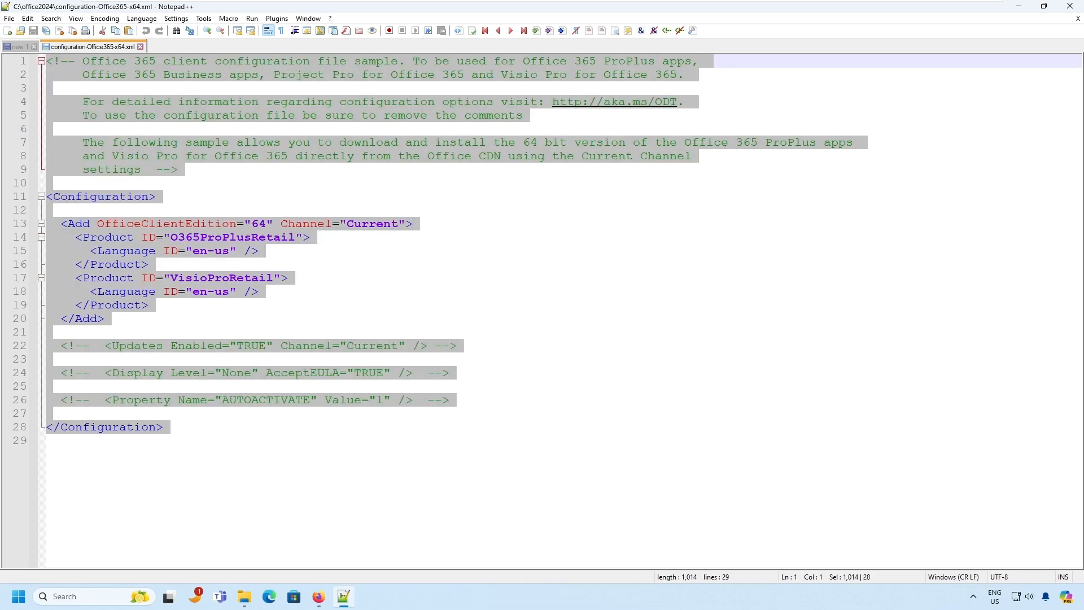
{"action": "key", "text": "Delete"}
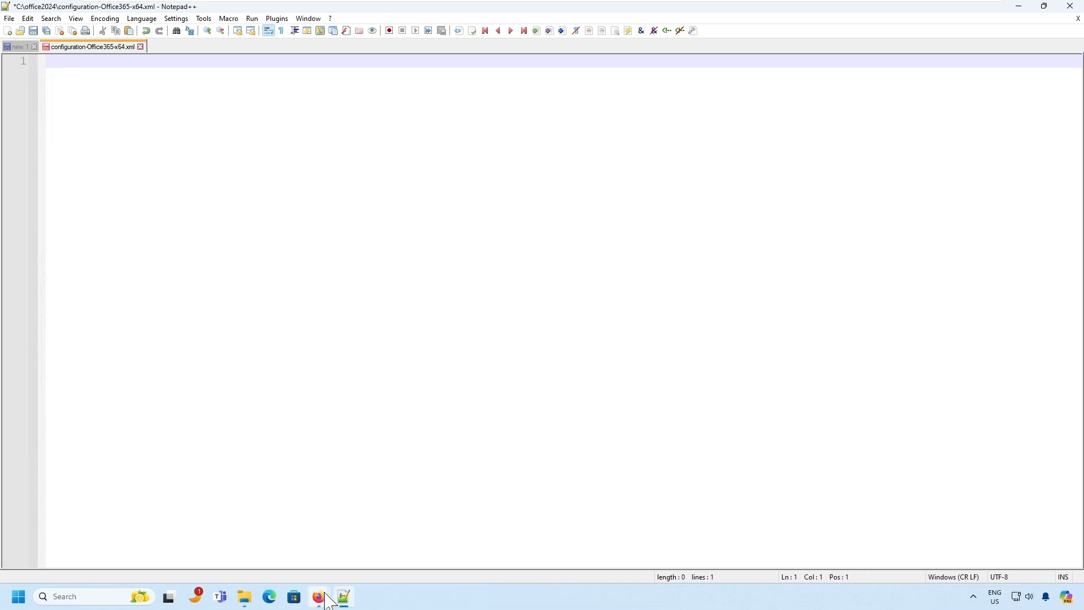
- Copy the article's example configuration.xml and paste it into the empty configuration file
{"action": "mouse_move", "coordinate": [319, 596]}
{"action": "left_click", "coordinate": [297, 551]}
{"action": "scroll", "coordinate": [517, 292], "scroll_direction": "up", "scroll_amount": 15}
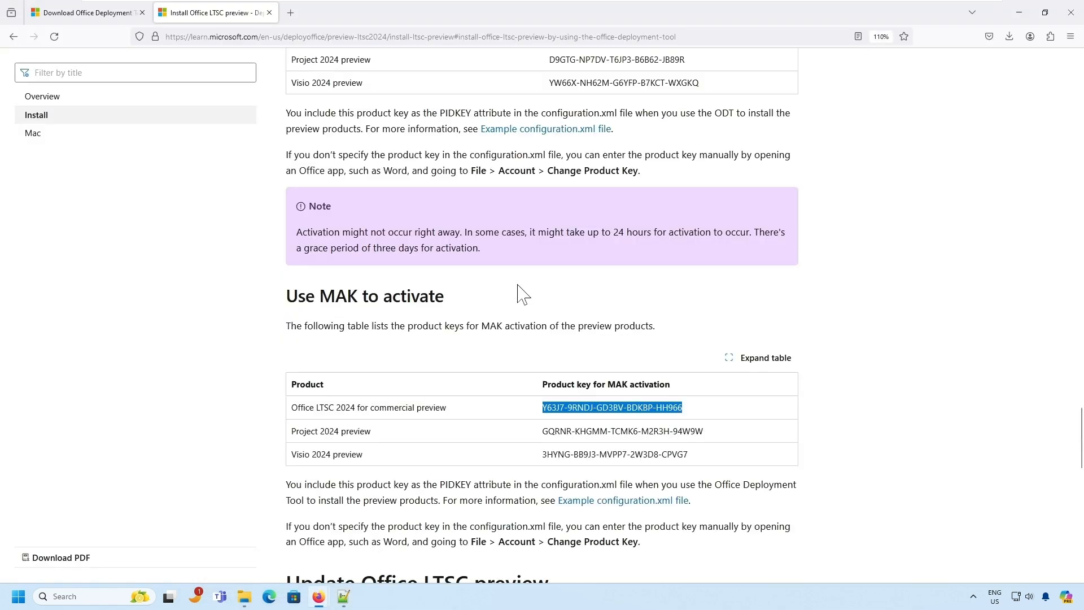
{"action": "scroll", "coordinate": [518, 293], "scroll_direction": "down", "scroll_amount": 2}
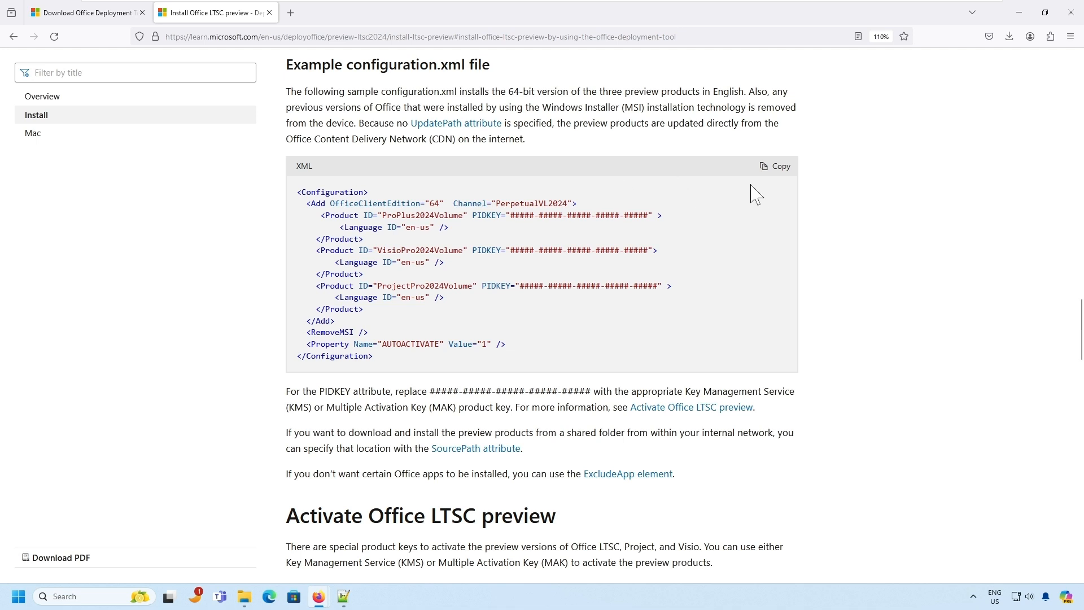
{"action": "left_click", "coordinate": [775, 166]}
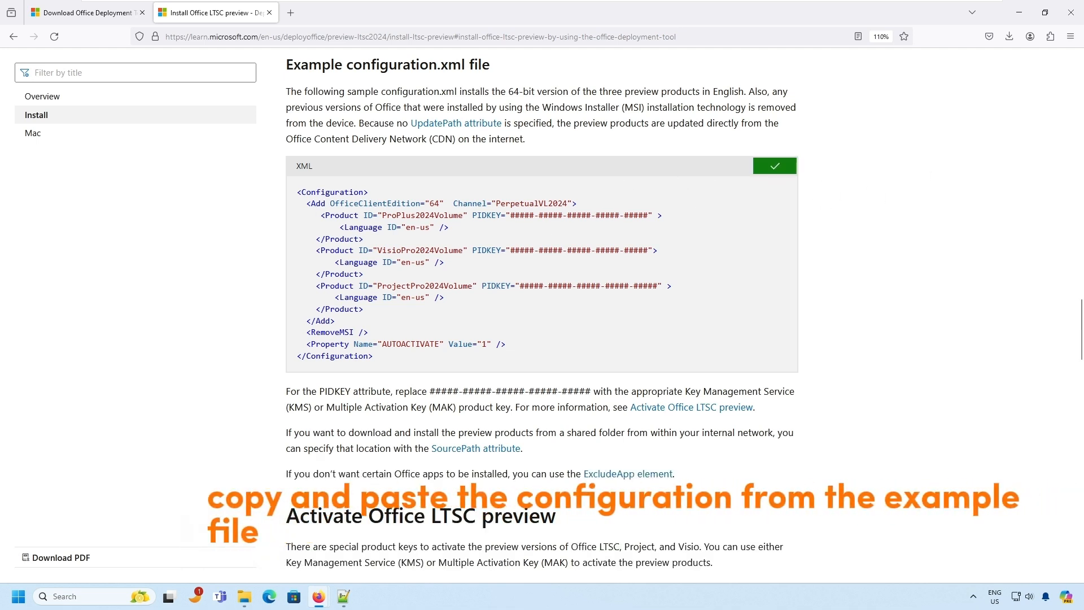
{"action": "left_click", "coordinate": [345, 596]}
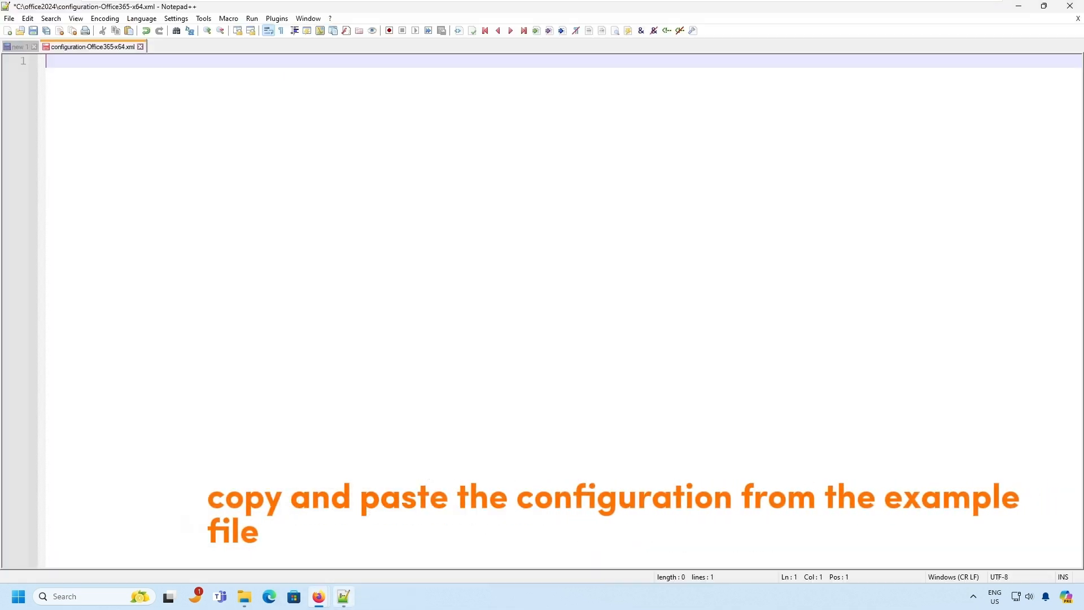
{"action": "key", "text": "ctrl+v"}
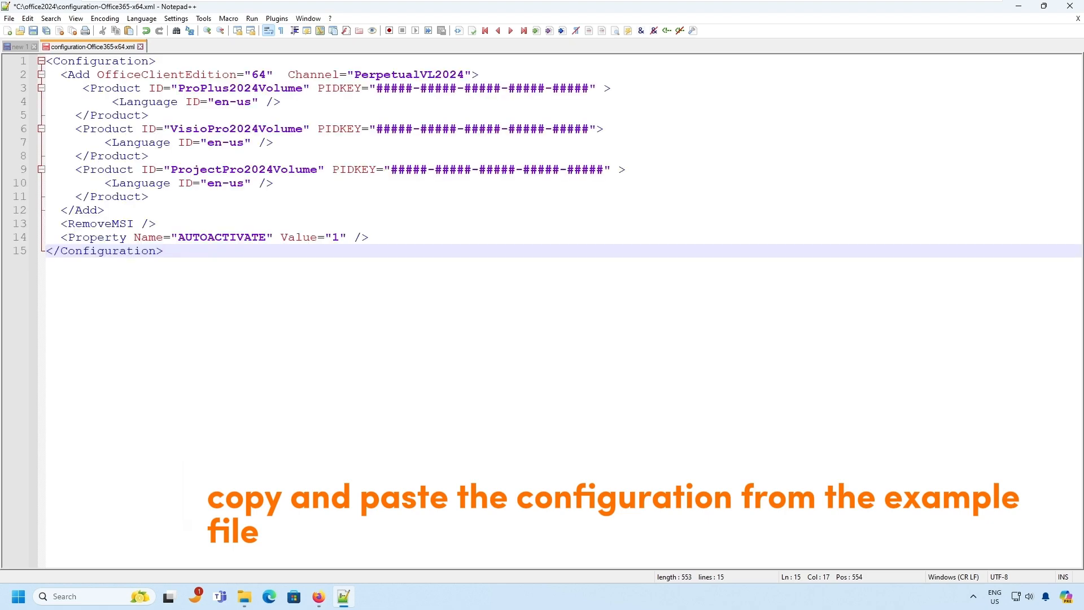
{"action": "mouse_move", "coordinate": [319, 596]}
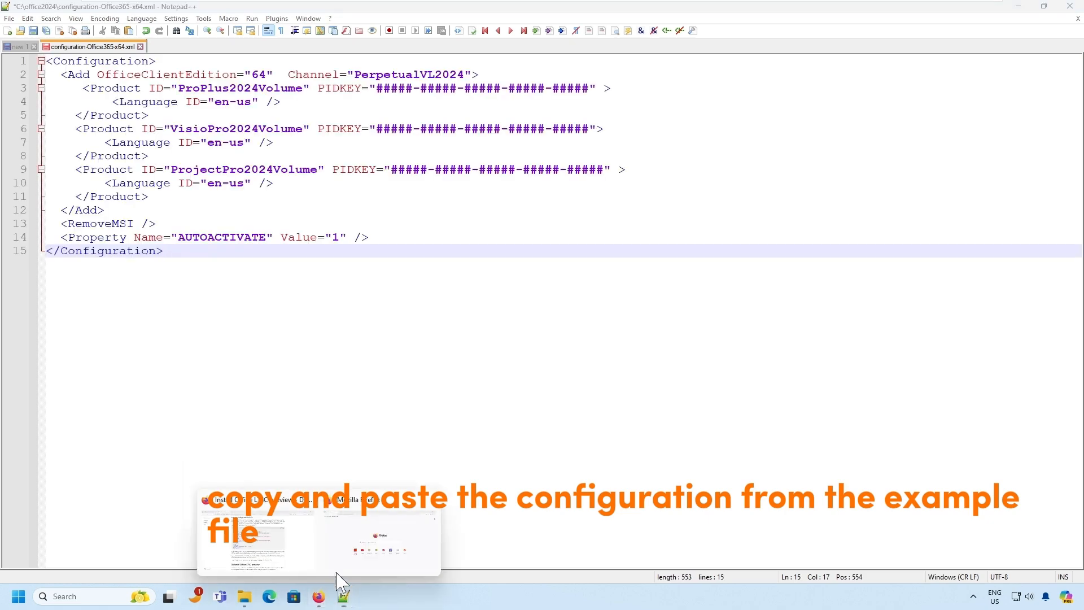
{"action": "left_click", "coordinate": [266, 544]}
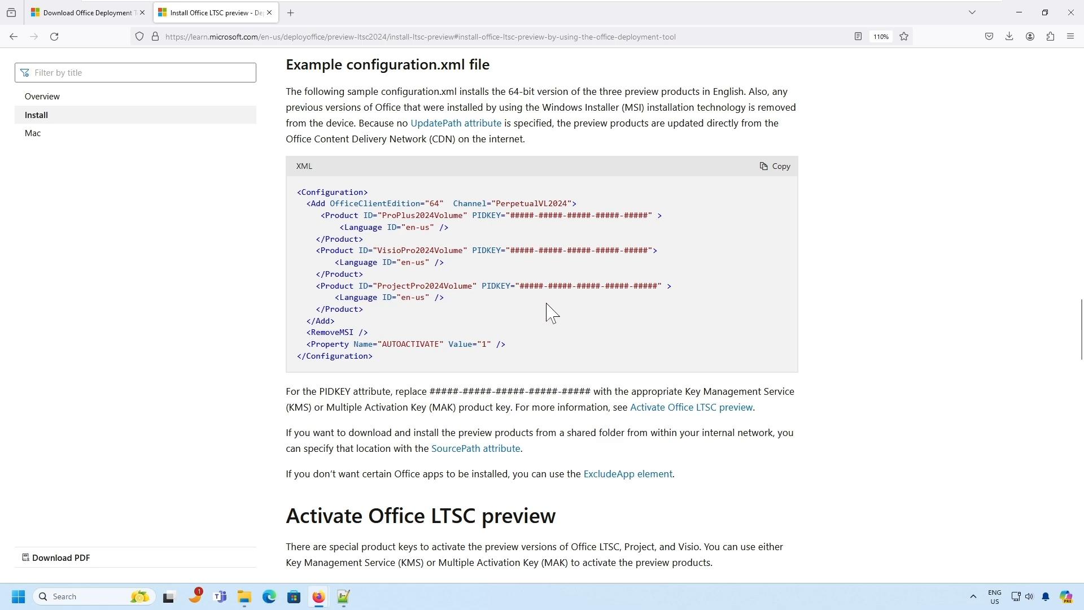
- Replace the ProPlus PIDKEY placeholder on line 3 with the Office LTSC 2024 MAK key
{"action": "scroll", "coordinate": [547, 311], "scroll_direction": "down", "scroll_amount": 10}
{"action": "scroll", "coordinate": [547, 310], "scroll_direction": "down", "scroll_amount": 8}
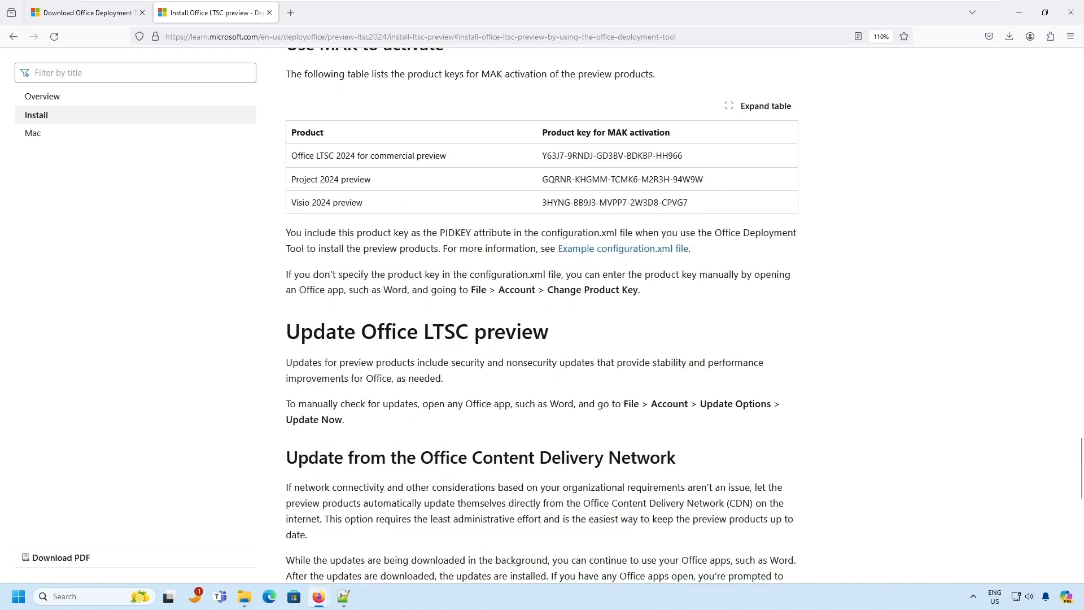
{"action": "left_click_drag", "start_coordinate": [542, 156], "coordinate": [686, 158]}
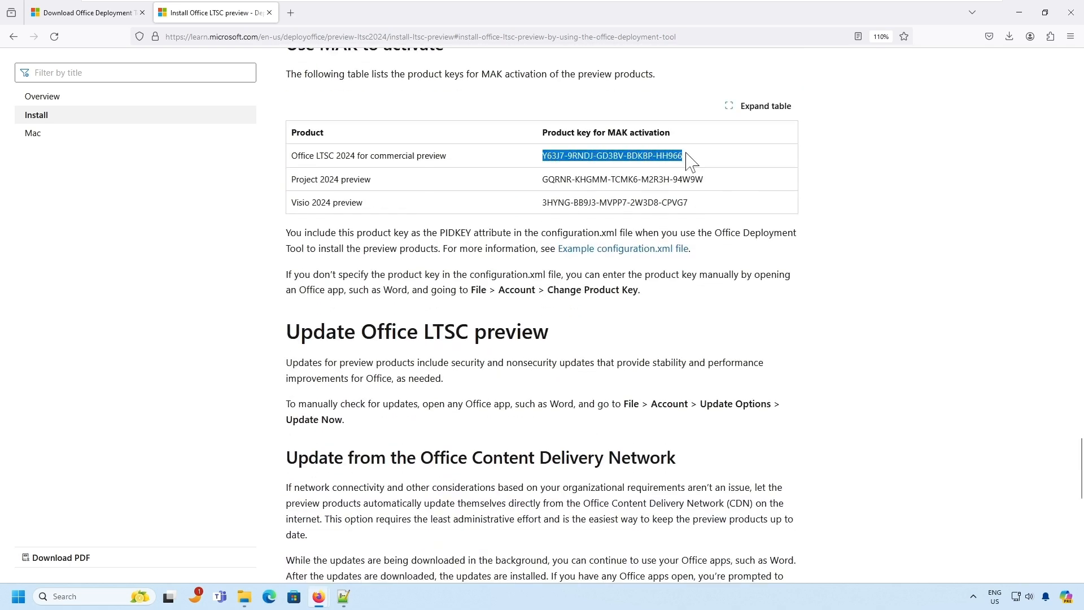
{"action": "left_click", "coordinate": [344, 597]}
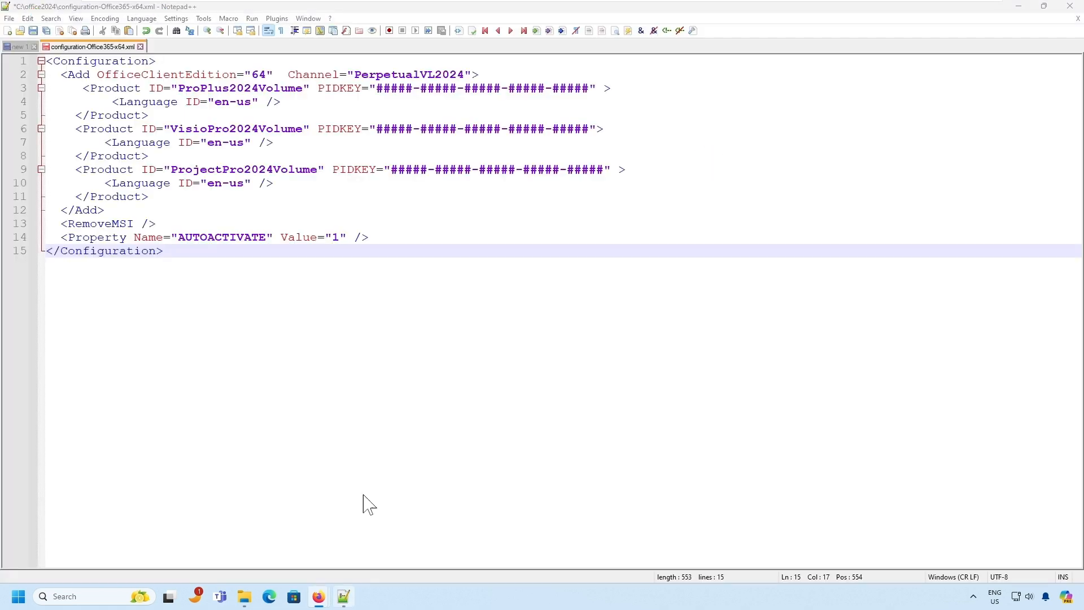
{"action": "left_click_drag", "start_coordinate": [377, 88], "coordinate": [588, 87]}
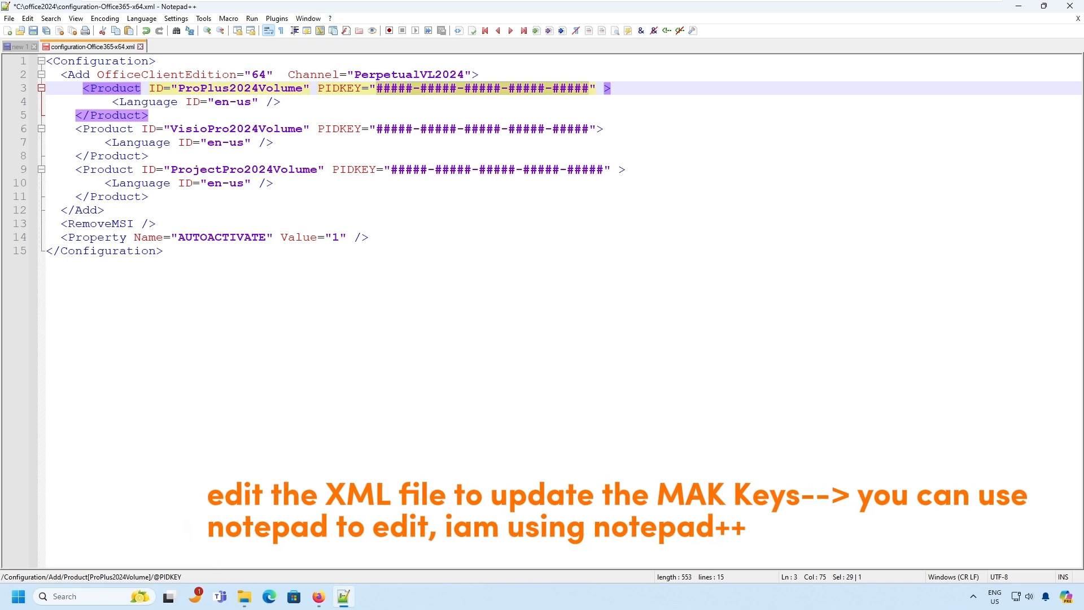
{"action": "key", "text": "ctrl+v"}
{"action": "left_click", "coordinate": [163, 251]}
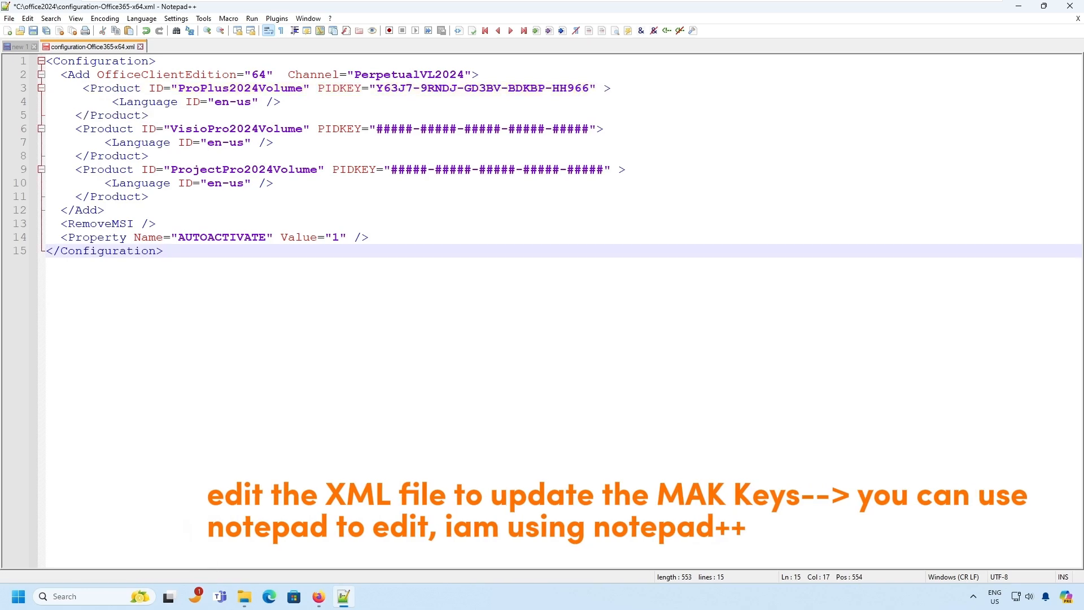
- Replace the Project PIDKEY placeholder on line 9 with the Project 2024 preview key
{"action": "left_click", "coordinate": [319, 596]}
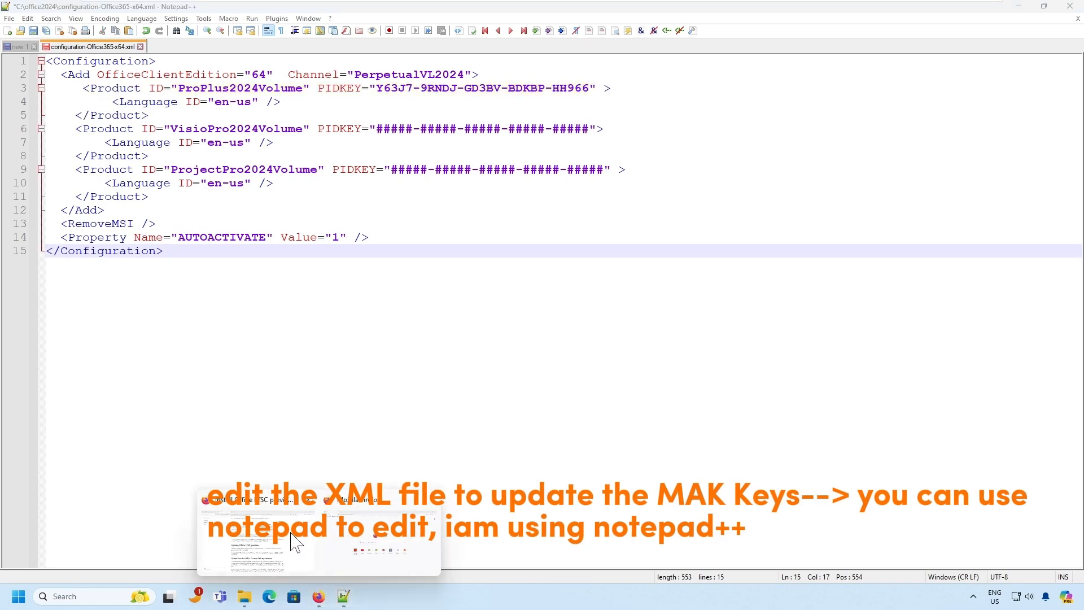
{"action": "left_click", "coordinate": [294, 542]}
{"action": "left_click", "coordinate": [563, 174]}
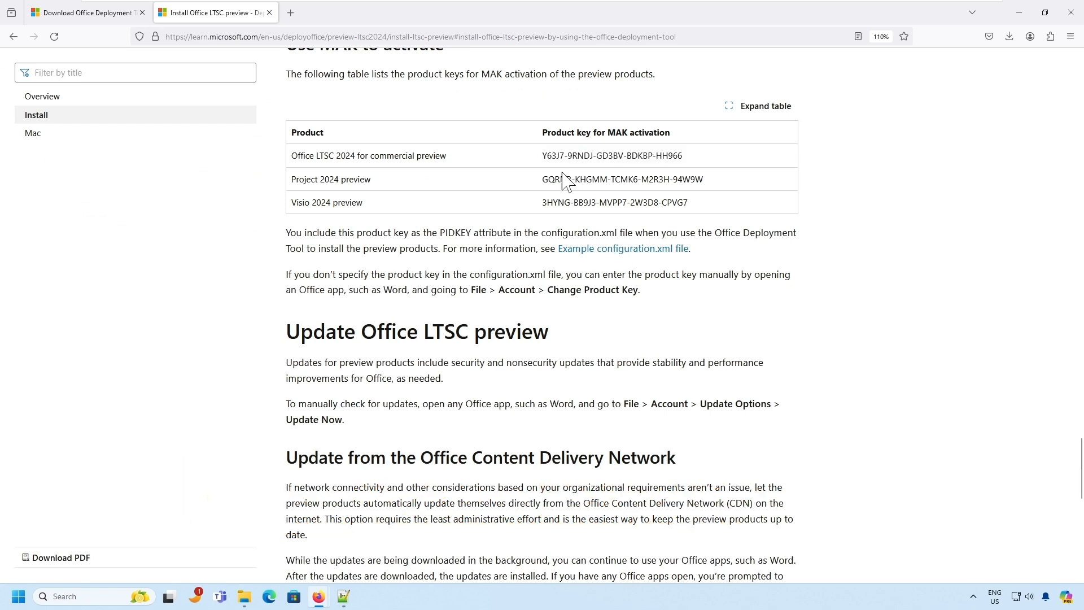
{"action": "left_click_drag", "start_coordinate": [543, 179], "coordinate": [714, 181]}
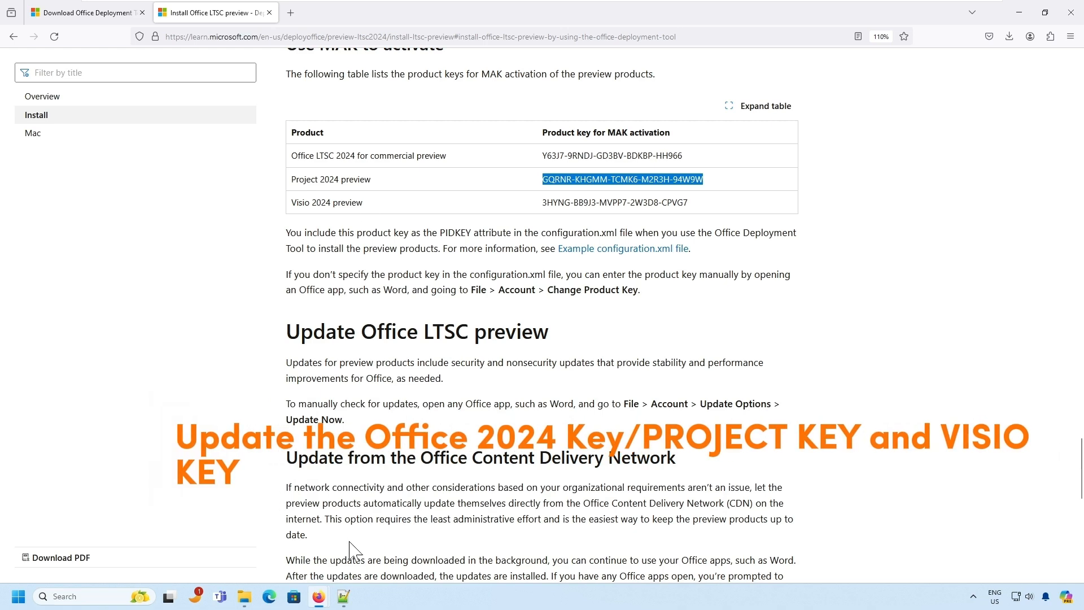
{"action": "left_click", "coordinate": [343, 596]}
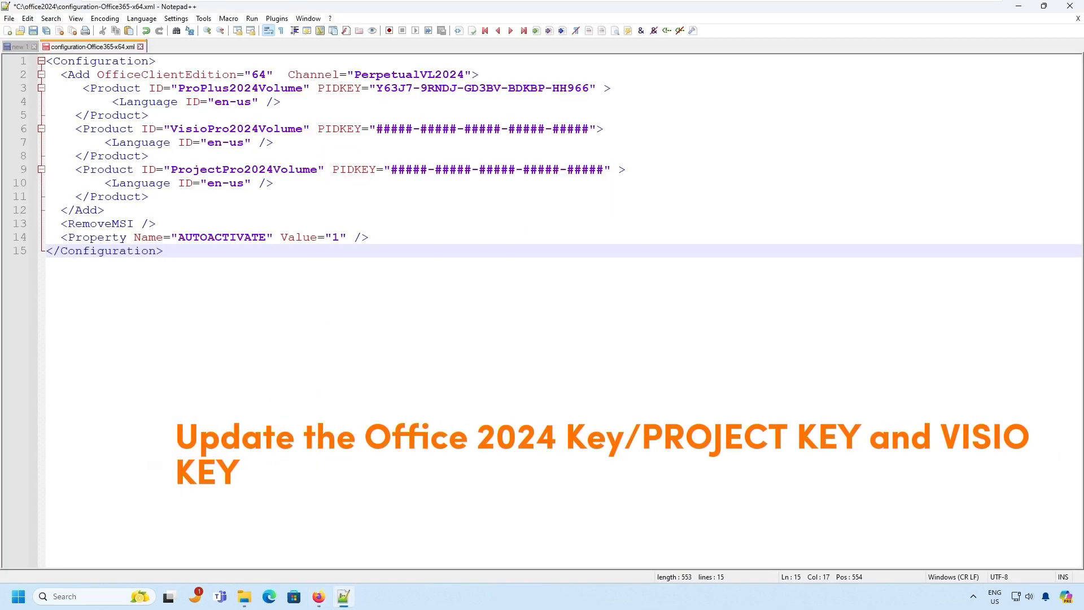
{"action": "left_click_drag", "start_coordinate": [391, 169], "coordinate": [603, 169]}
{"action": "key", "text": "ctrl+v"}
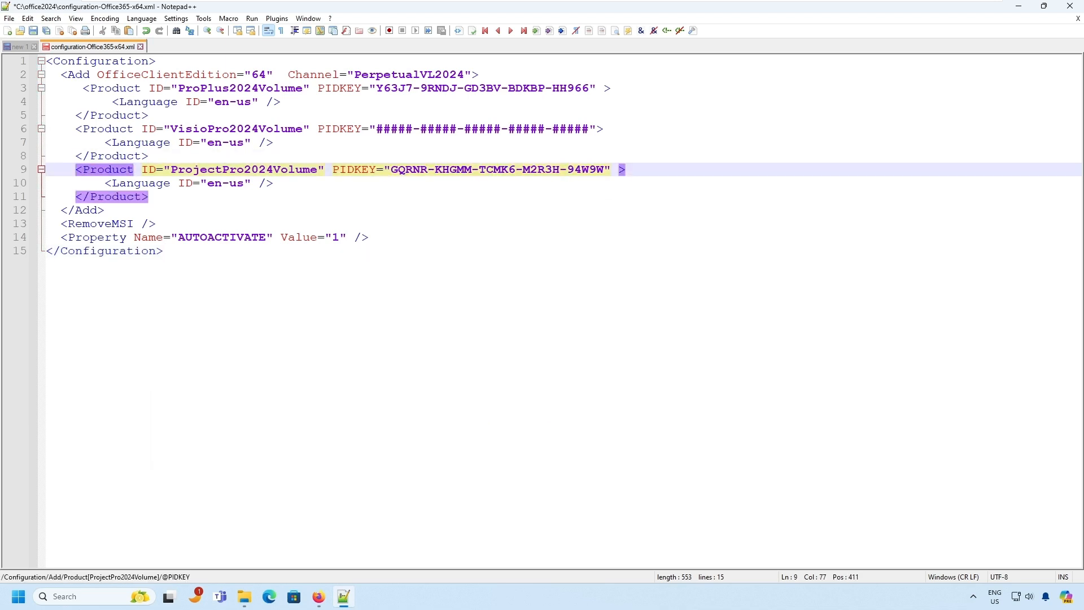
{"action": "left_click", "coordinate": [508, 316]}
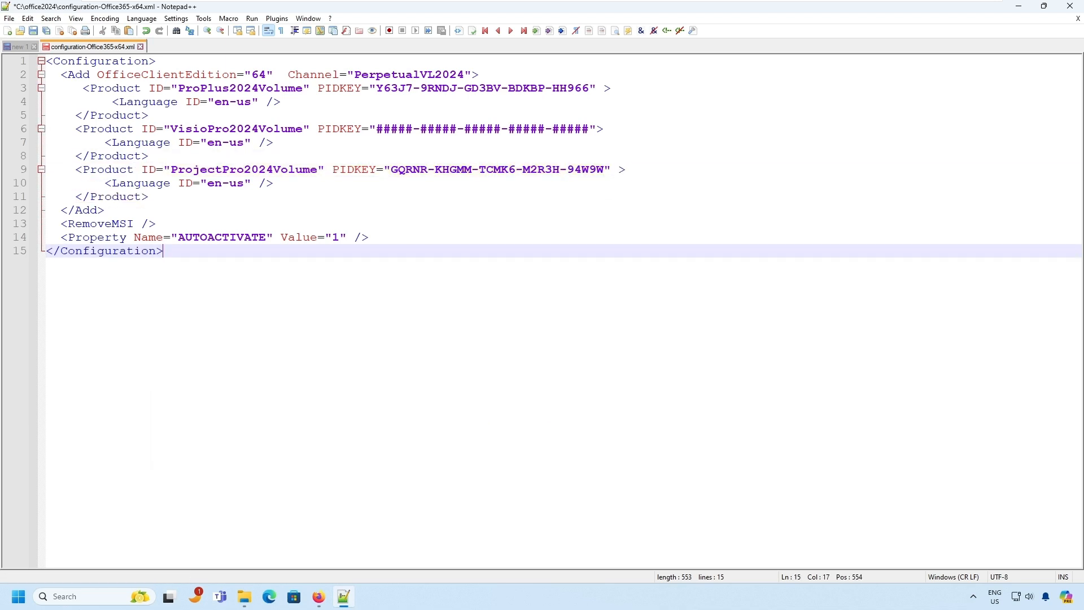
- Replace the Visio PIDKEY placeholder on line 6 with the Visio 2024 preview key
{"action": "left_click", "coordinate": [319, 597]}
{"action": "left_click", "coordinate": [260, 561]}
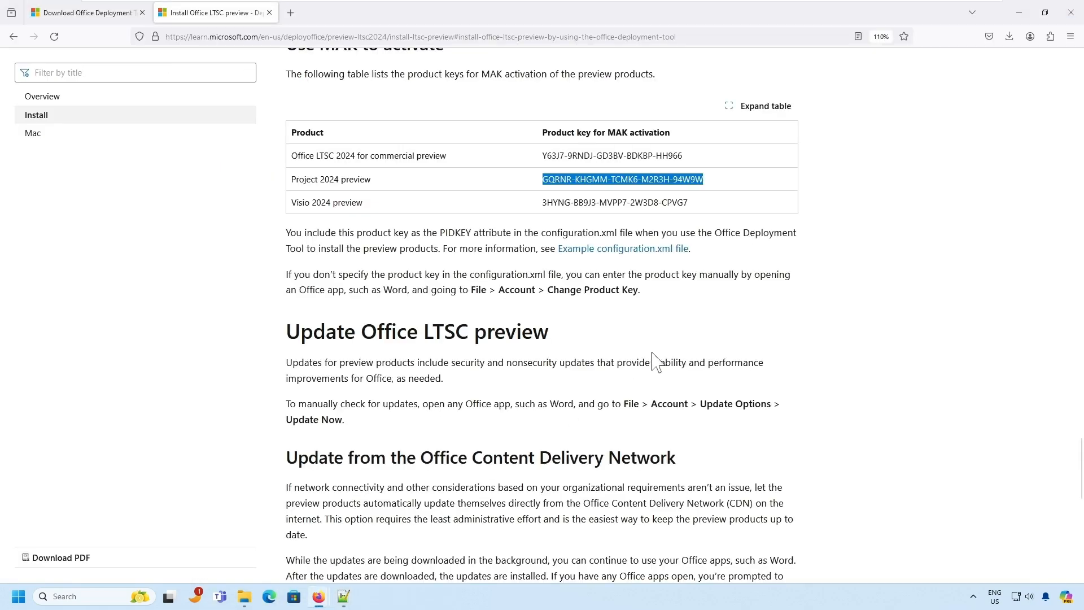
{"action": "left_click", "coordinate": [659, 290]}
{"action": "left_click_drag", "start_coordinate": [542, 202], "coordinate": [699, 207]}
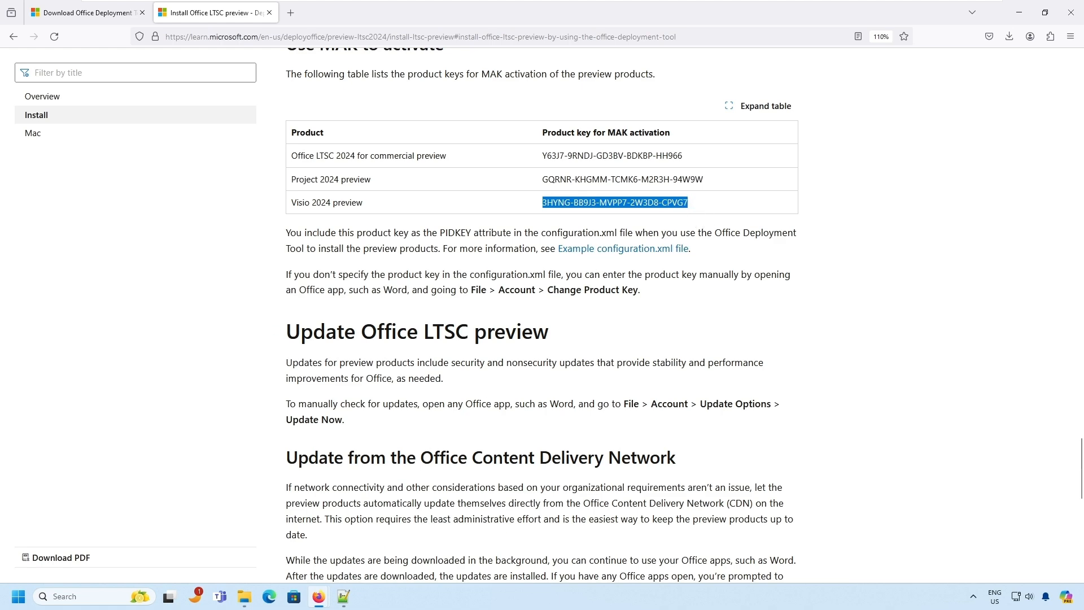
{"action": "left_click", "coordinate": [343, 596]}
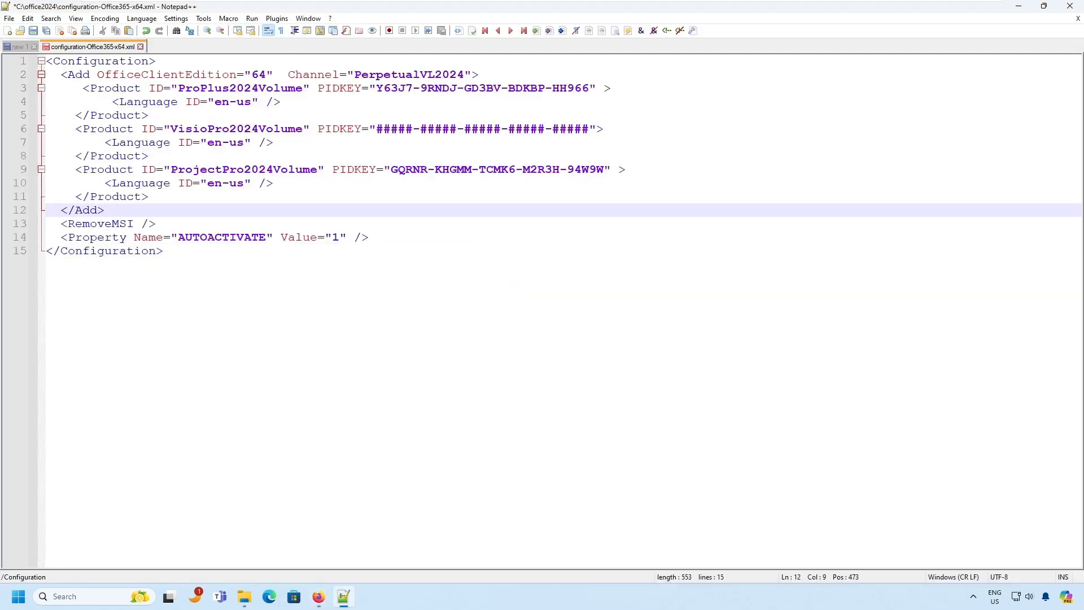
{"action": "left_click_drag", "start_coordinate": [376, 129], "coordinate": [590, 129]}
{"action": "key", "text": "ctrl+v"}
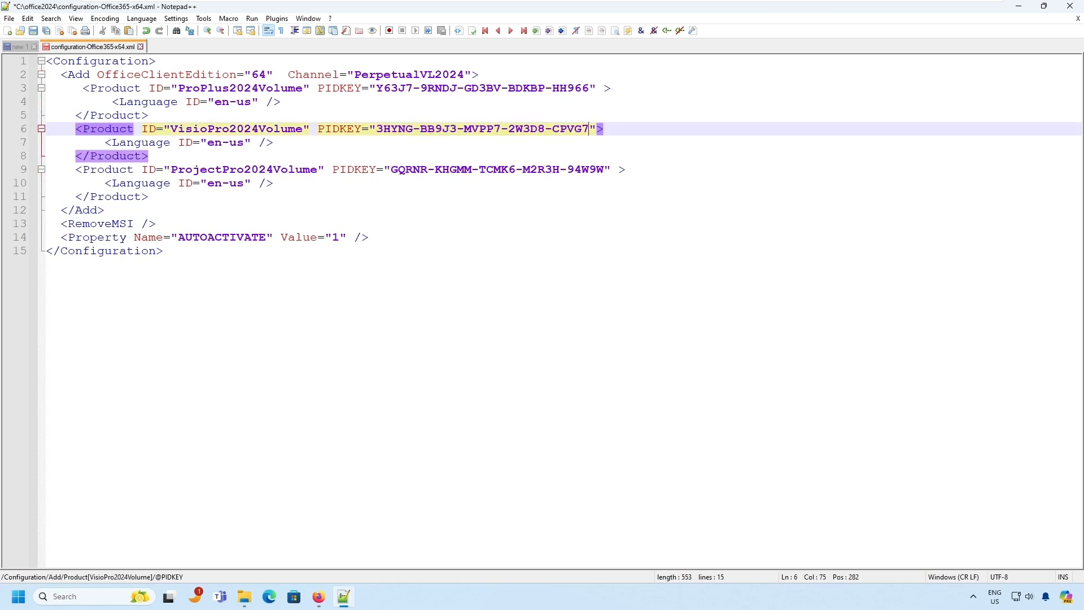
- Outline the example's PIDKEY value and the MAK product key column in the article
{"action": "mouse_move", "coordinate": [319, 596]}
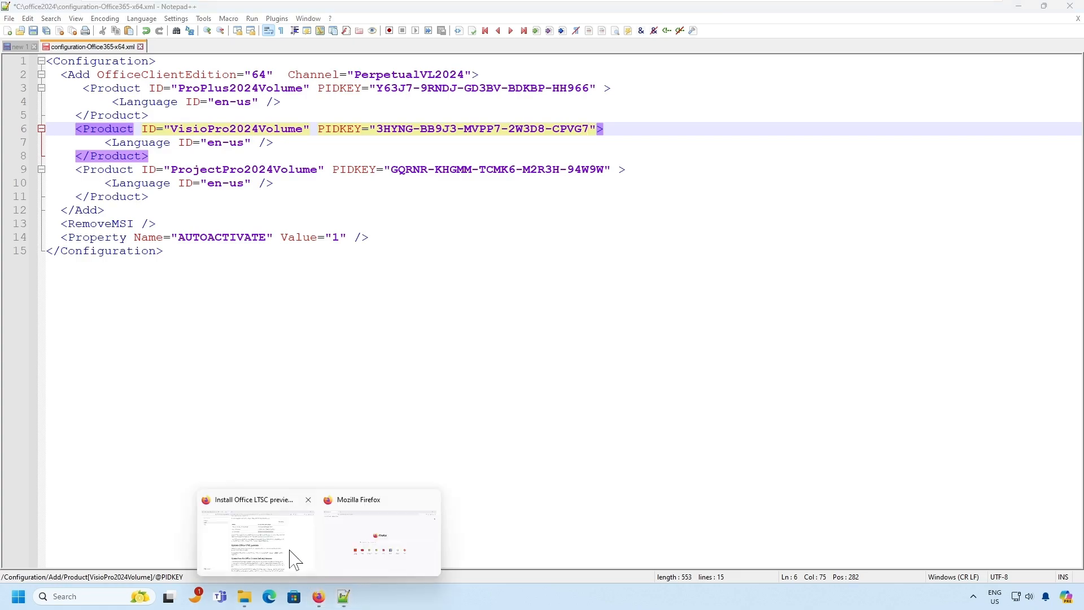
{"action": "left_click", "coordinate": [290, 556]}
{"action": "scroll", "coordinate": [599, 322], "scroll_direction": "up", "scroll_amount": 15}
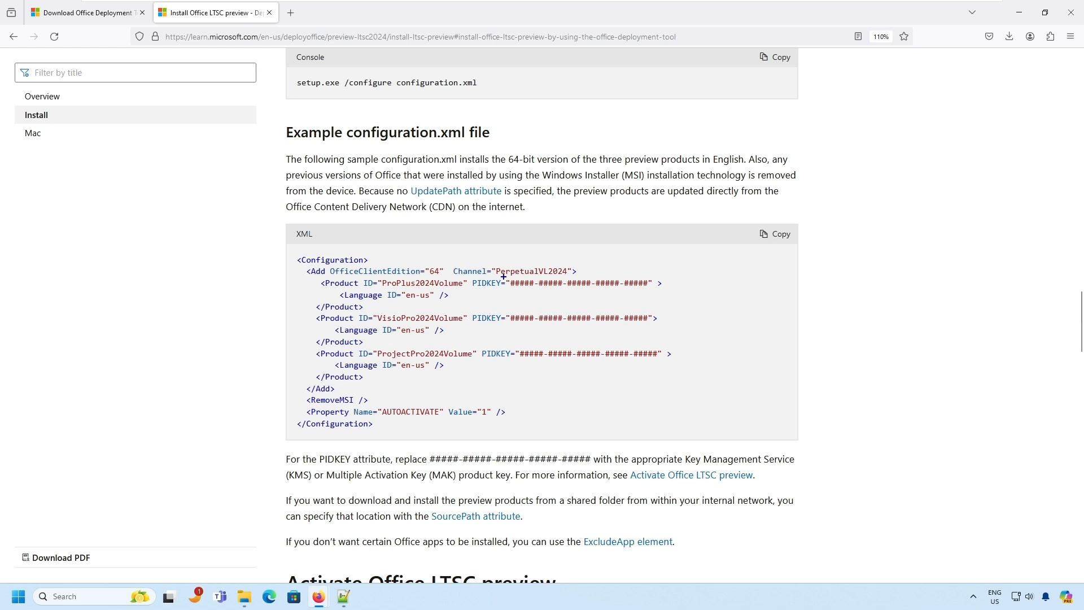
{"action": "left_click_drag", "start_coordinate": [502, 275], "coordinate": [663, 303]}
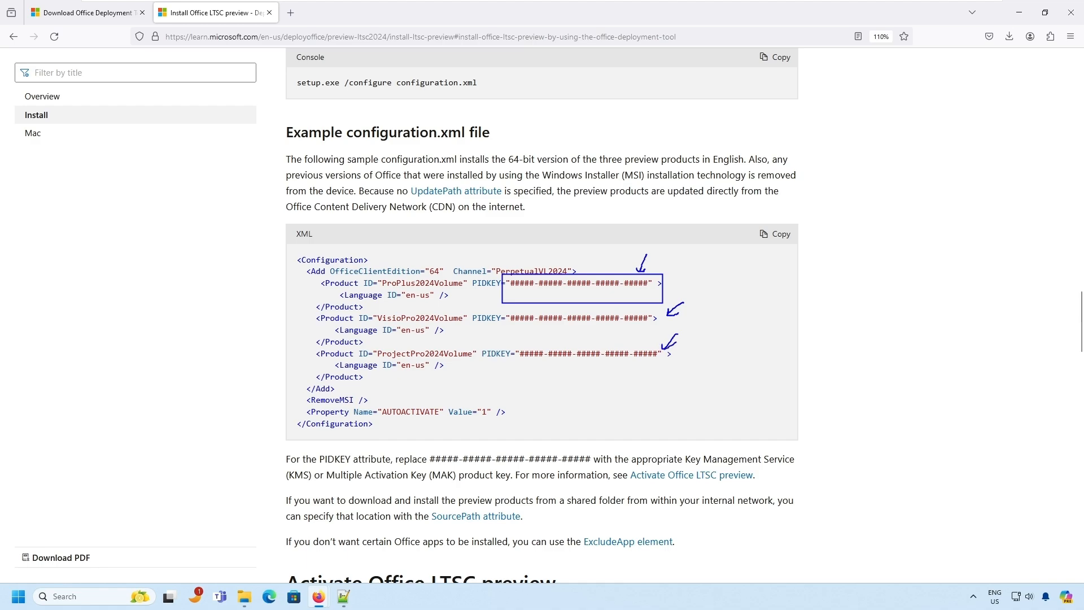
{"action": "scroll", "coordinate": [680, 363], "scroll_direction": "down", "scroll_amount": 14}
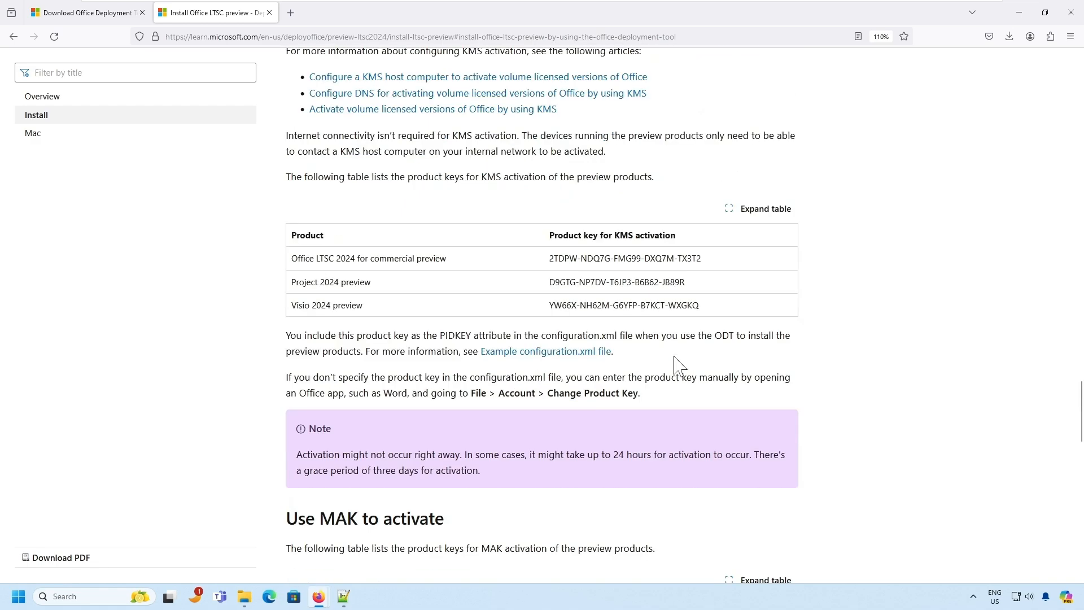
{"action": "scroll", "coordinate": [679, 366], "scroll_direction": "down", "scroll_amount": 5}
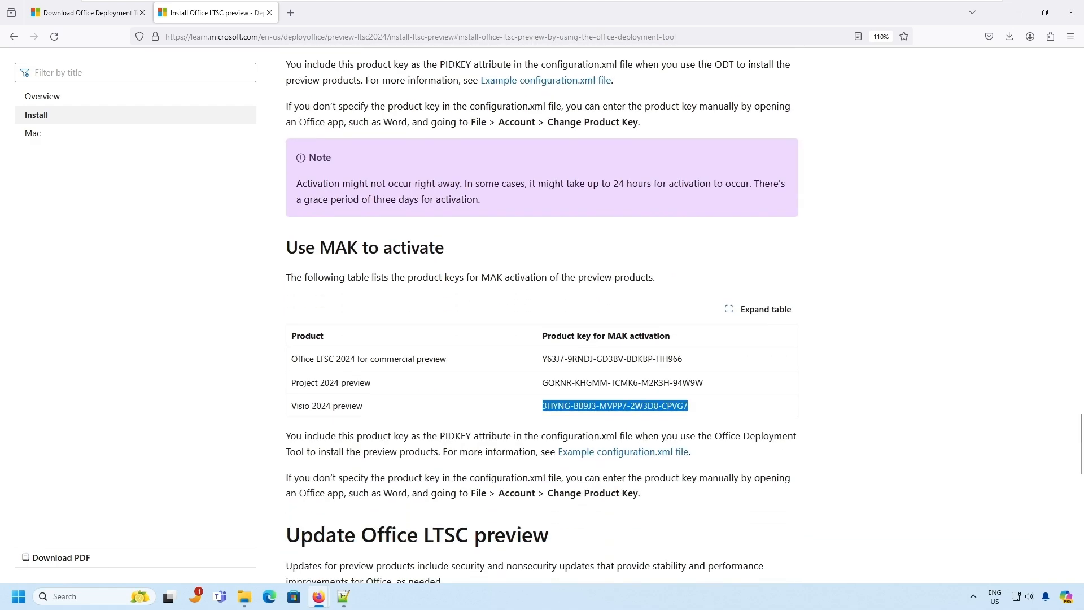
{"action": "mouse_move", "coordinate": [521, 315]}
{"action": "left_mouse_down"}
{"action": "mouse_move", "coordinate": [732, 402]}
{"action": "mouse_move", "coordinate": [731, 422]}
{"action": "left_mouse_up"}
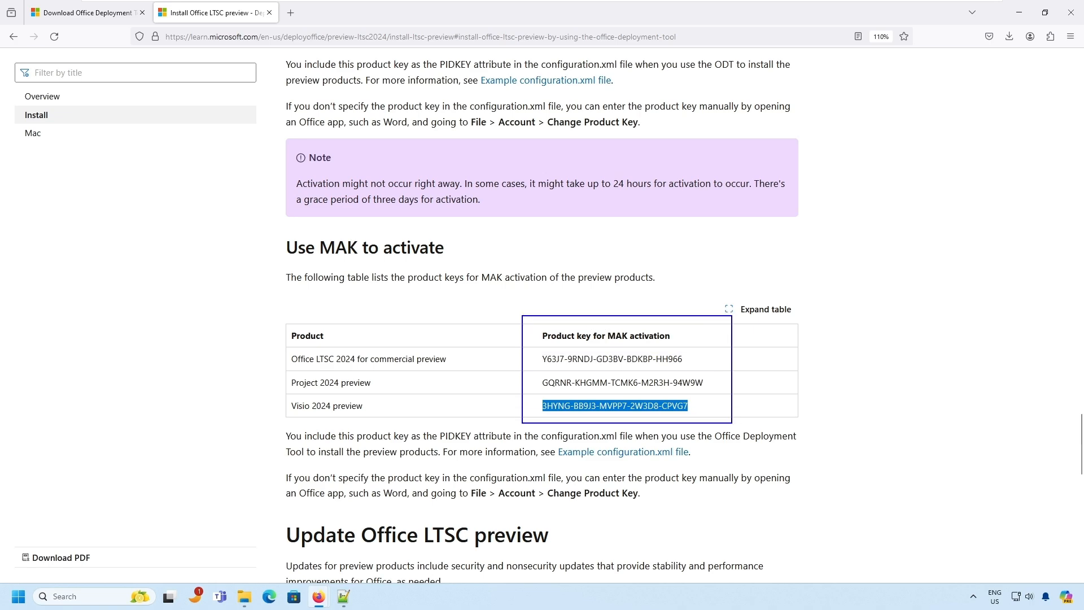
{"action": "key", "text": "Escape"}
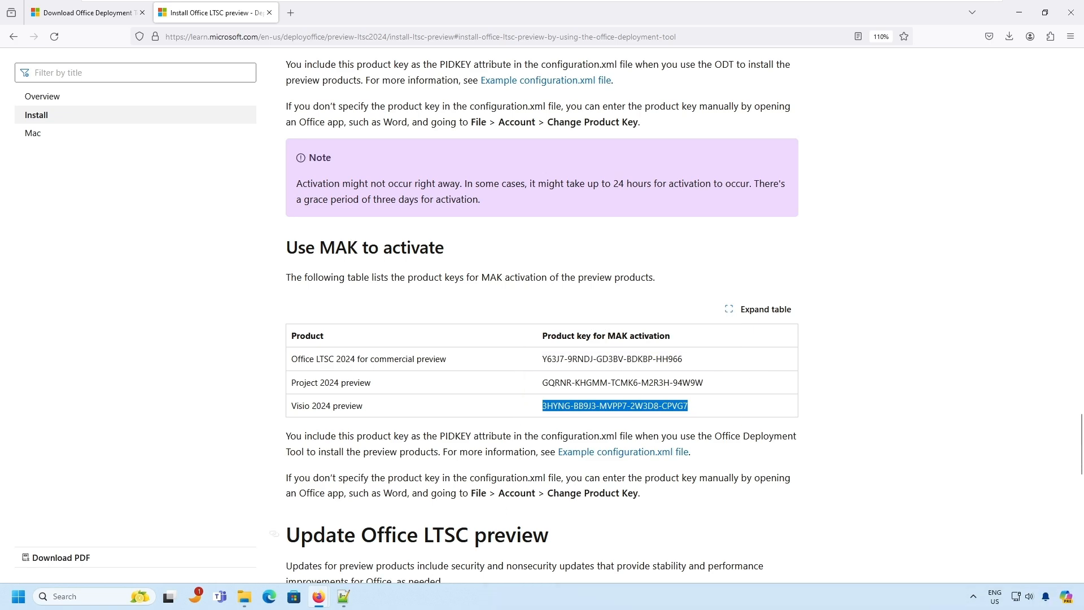
- Save configuration-Office365-x64.xml and close Notepad++
{"action": "left_click", "coordinate": [344, 597]}
{"action": "left_click", "coordinate": [163, 250]}
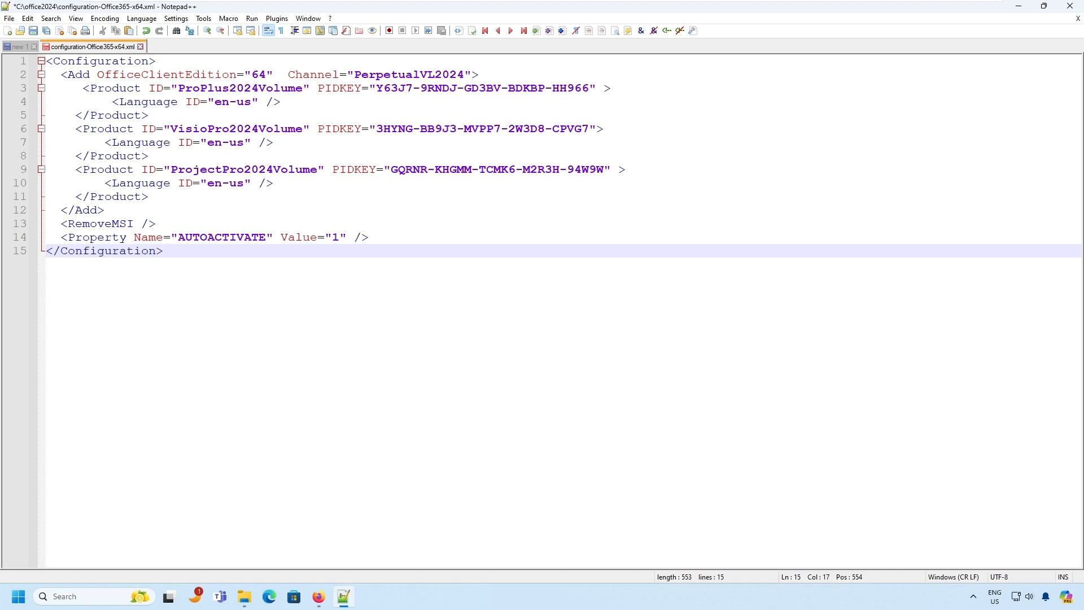
{"action": "key", "text": "ctrl+s"}
{"action": "left_click", "coordinate": [244, 596]}
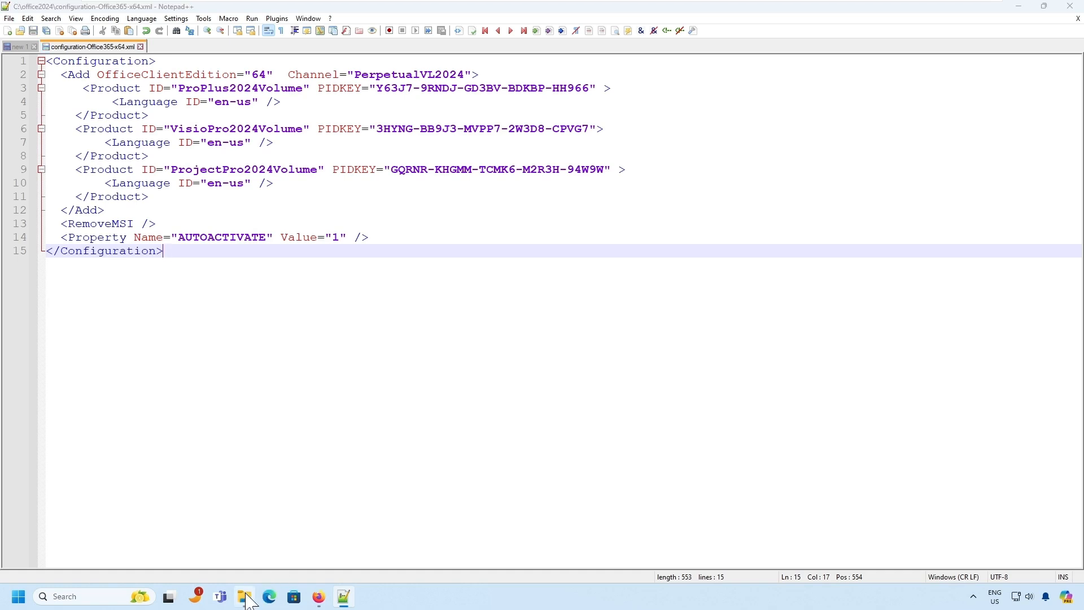
{"action": "left_click", "coordinate": [344, 596]}
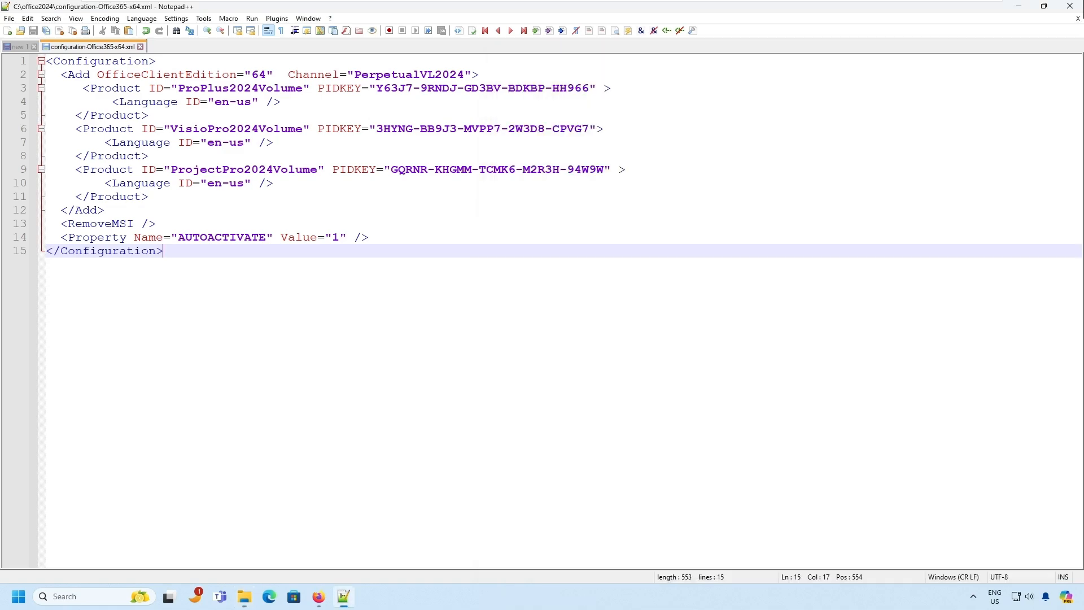
{"action": "left_click", "coordinate": [1070, 7]}
- Reopen configuration-Office365-x64.xml to verify its keys, then close it
{"action": "left_click", "coordinate": [675, 273]}
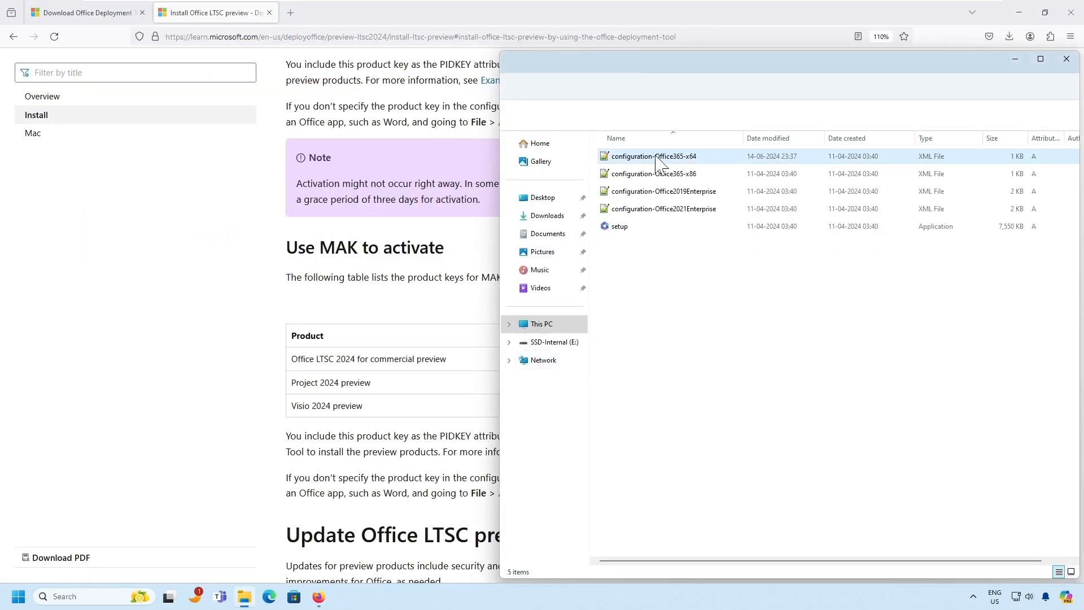
{"action": "double_click", "coordinate": [661, 164]}
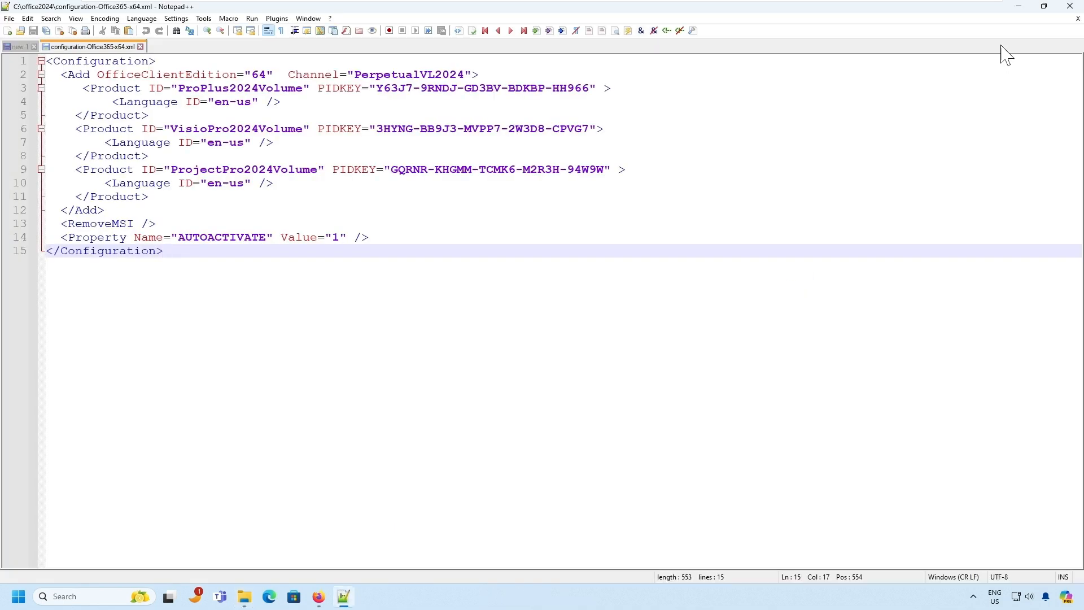
{"action": "left_click", "coordinate": [1070, 6]}
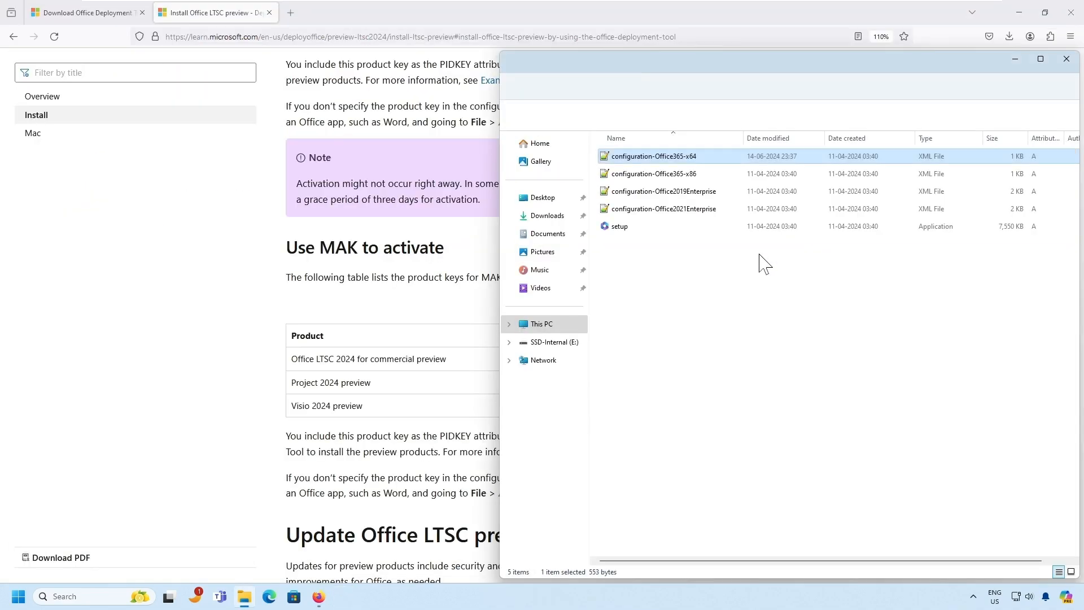
- Copy the setup.exe /configure configuration.xml command from the Microsoft Learn article
{"action": "left_click", "coordinate": [416, 332]}
{"action": "scroll", "coordinate": [484, 317], "scroll_direction": "up", "scroll_amount": 5}
{"action": "scroll", "coordinate": [484, 316], "scroll_direction": "up", "scroll_amount": 15}
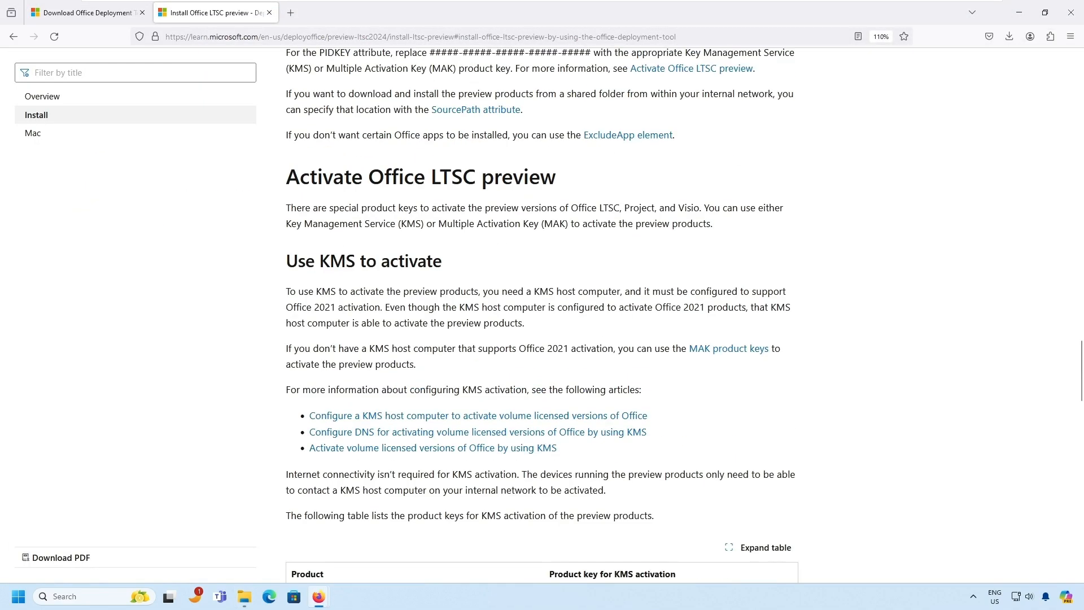
{"action": "scroll", "coordinate": [399, 240], "scroll_direction": "down", "scroll_amount": 5}
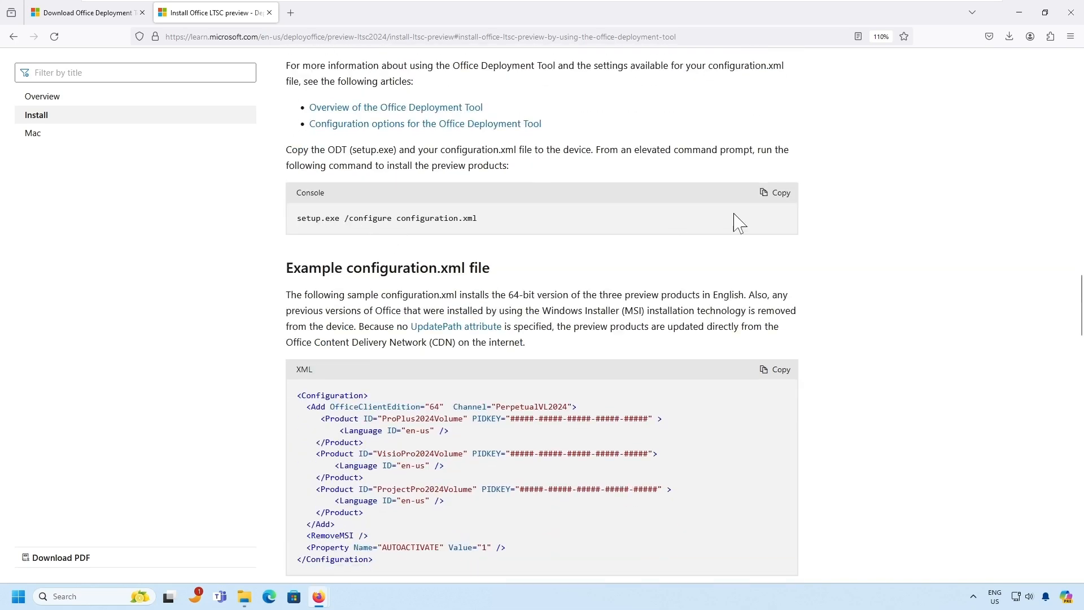
{"action": "left_click", "coordinate": [769, 189]}
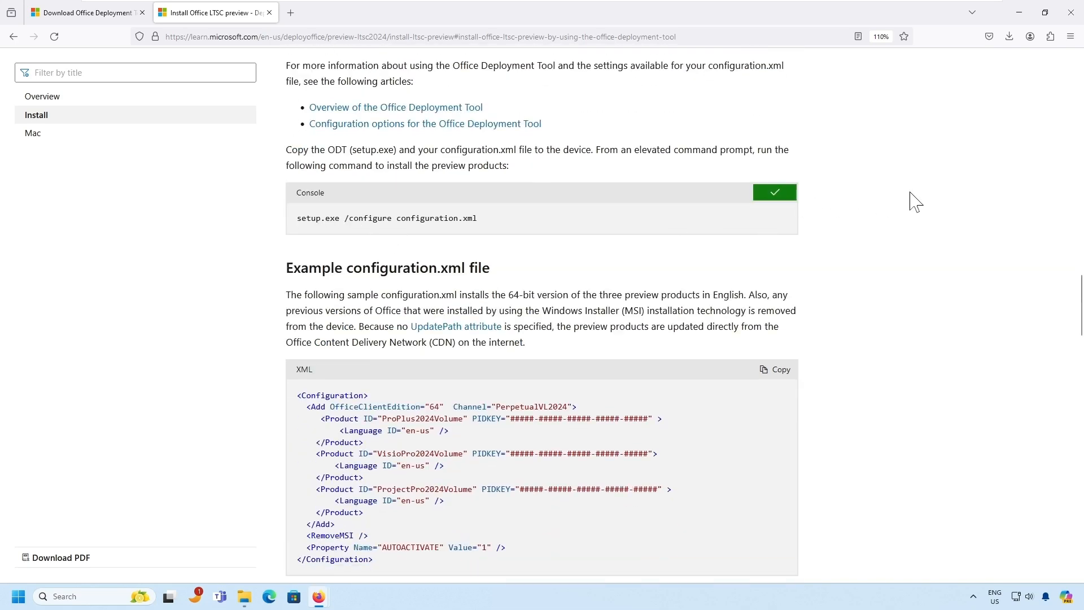
{"action": "left_click", "coordinate": [22, 598]}
{"action": "left_click", "coordinate": [227, 196]}
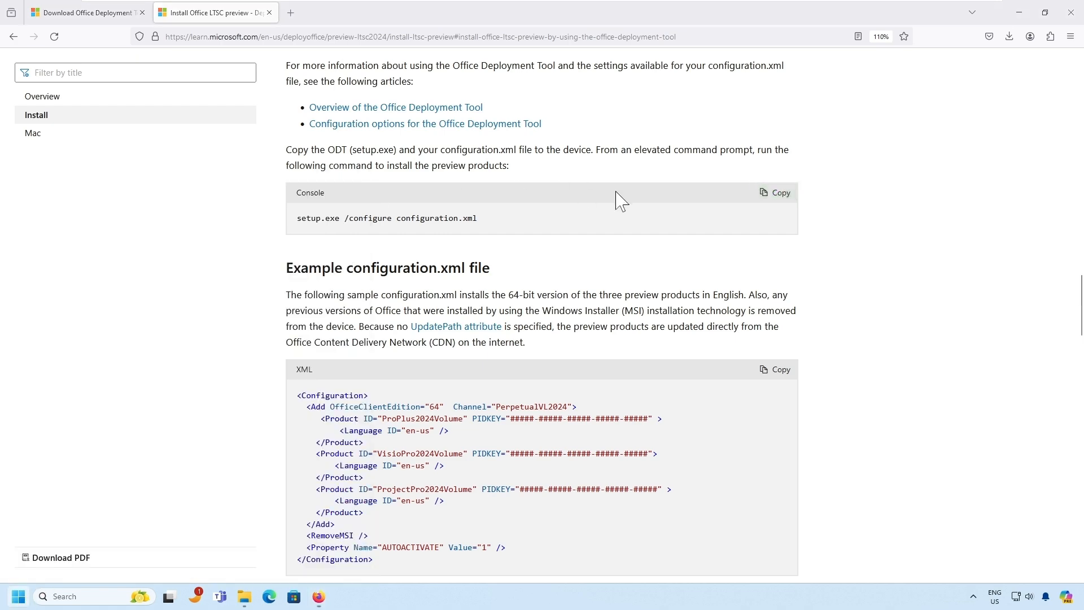
- Launch Command Prompt as administrator from a cmd search
{"action": "type", "text": "cmd"}
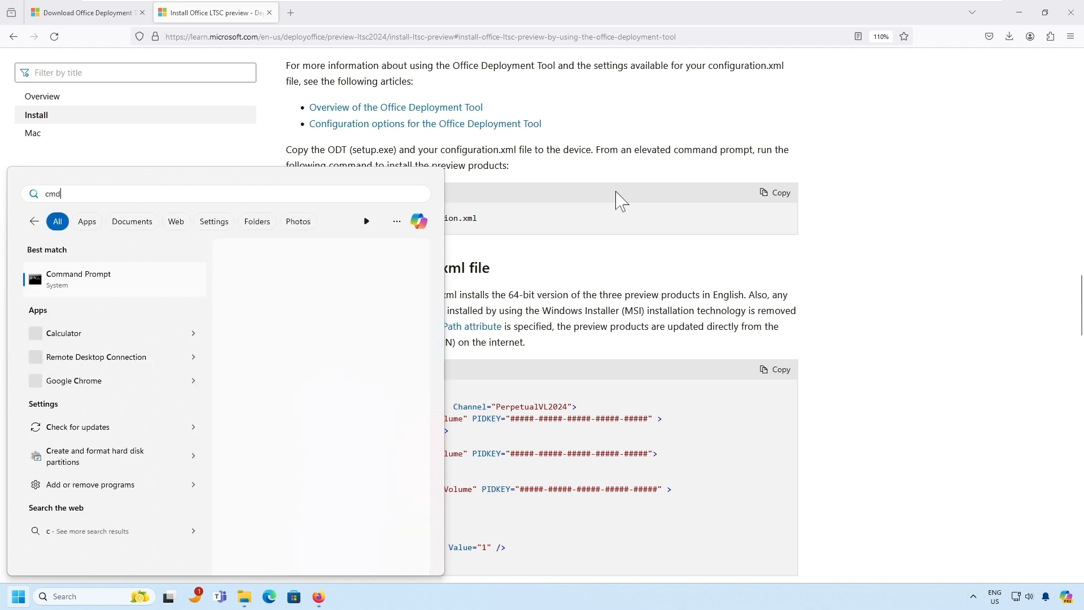
{"action": "right_click", "coordinate": [89, 277]}
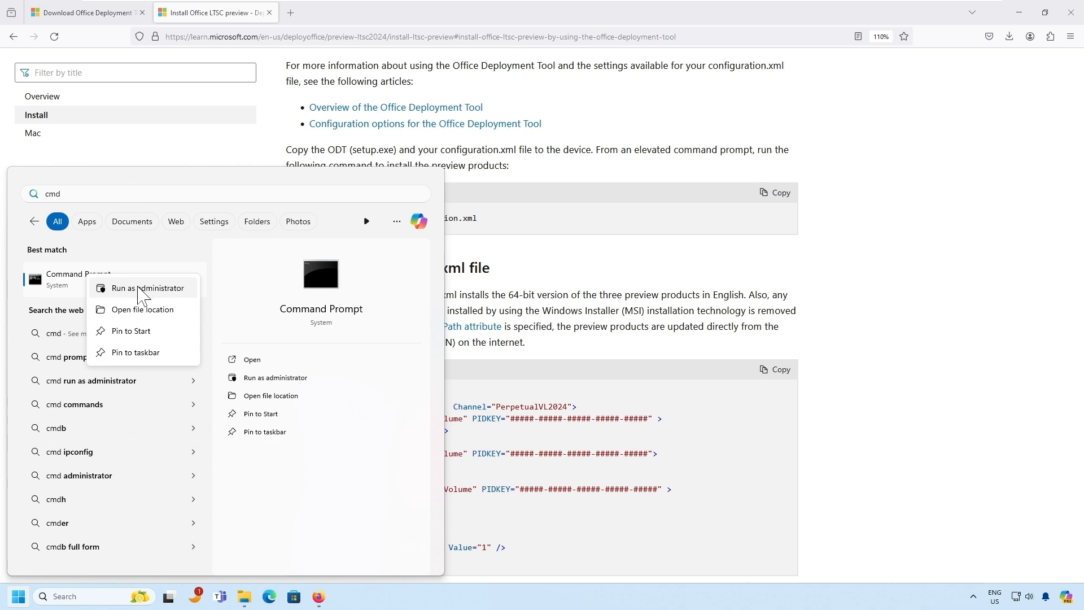
{"action": "left_click", "coordinate": [739, 209]}
{"action": "left_click", "coordinate": [738, 209]}
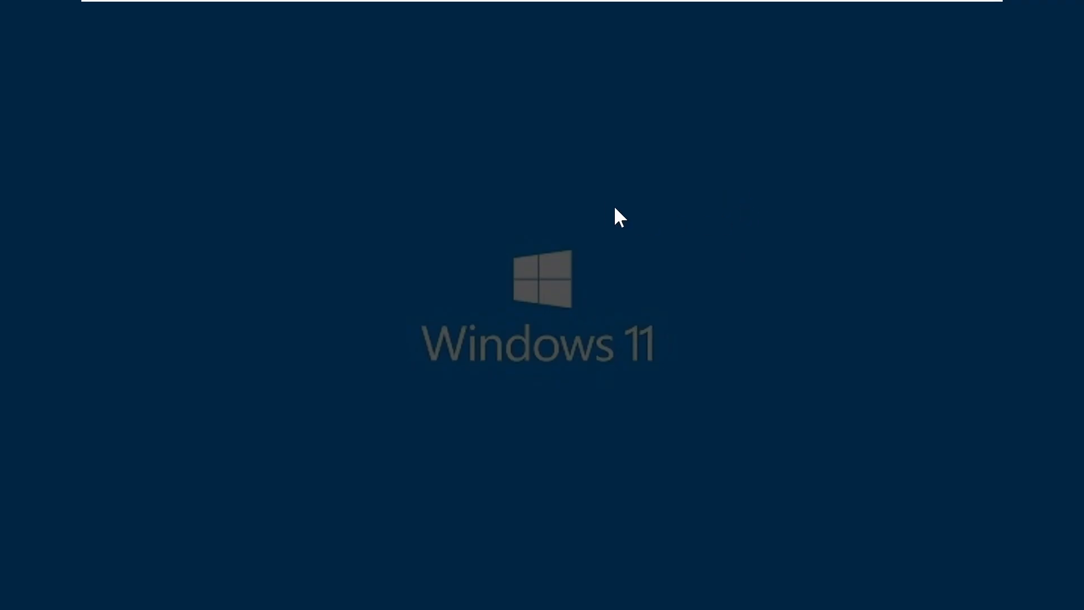
{"action": "left_click", "coordinate": [600, 387]}
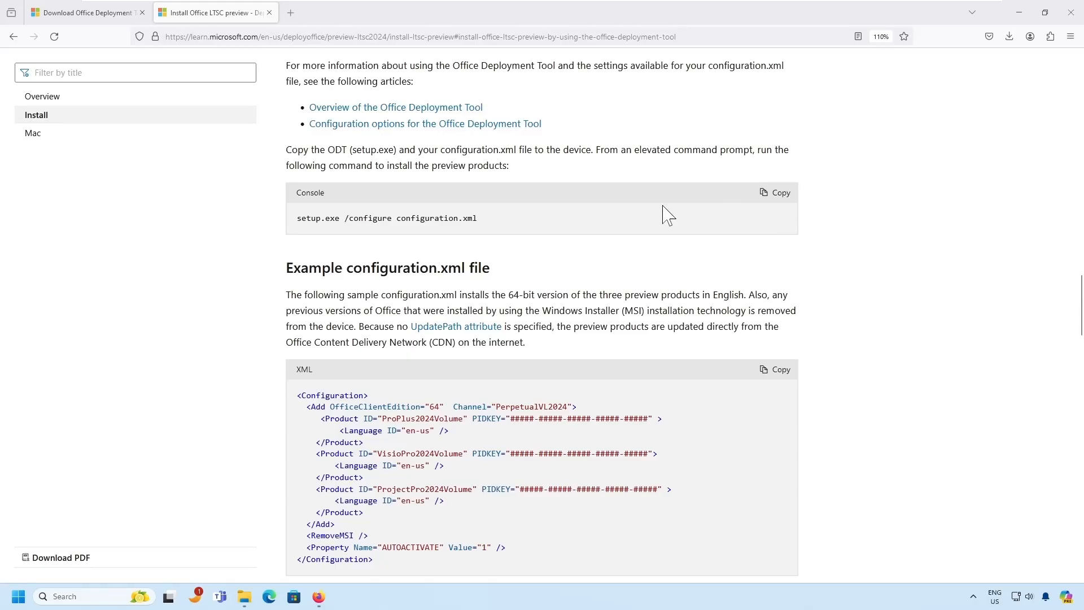
- Change to C:\office2024 with cd \ and cd office2024, then list its files with dir
{"action": "left_click", "coordinate": [442, 205]}
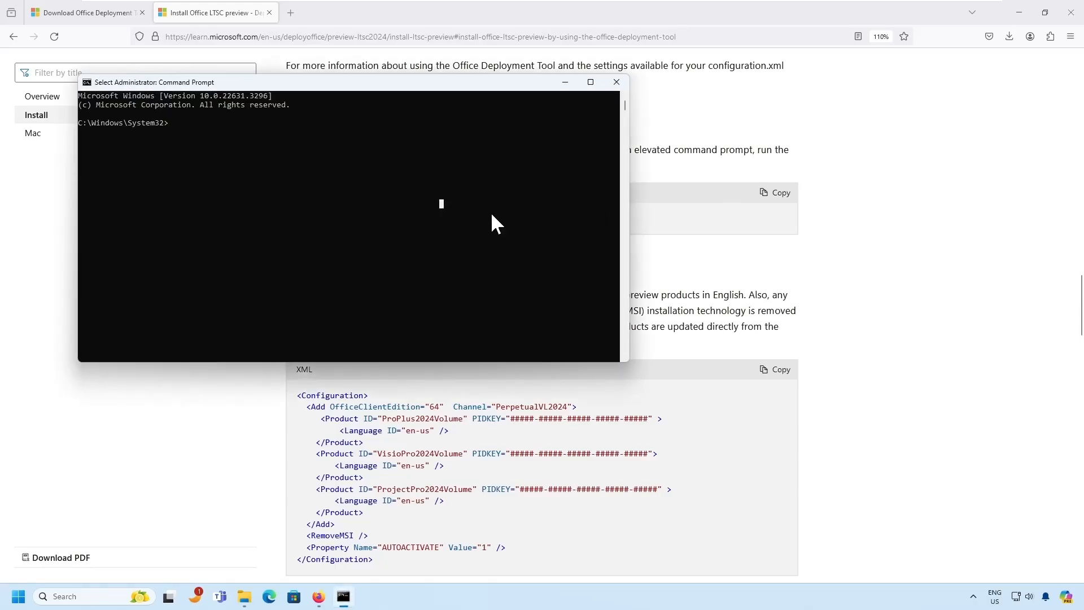
{"action": "key", "text": "Escape"}
{"action": "type", "text": "cd \\"}
{"action": "key", "text": "Return"}
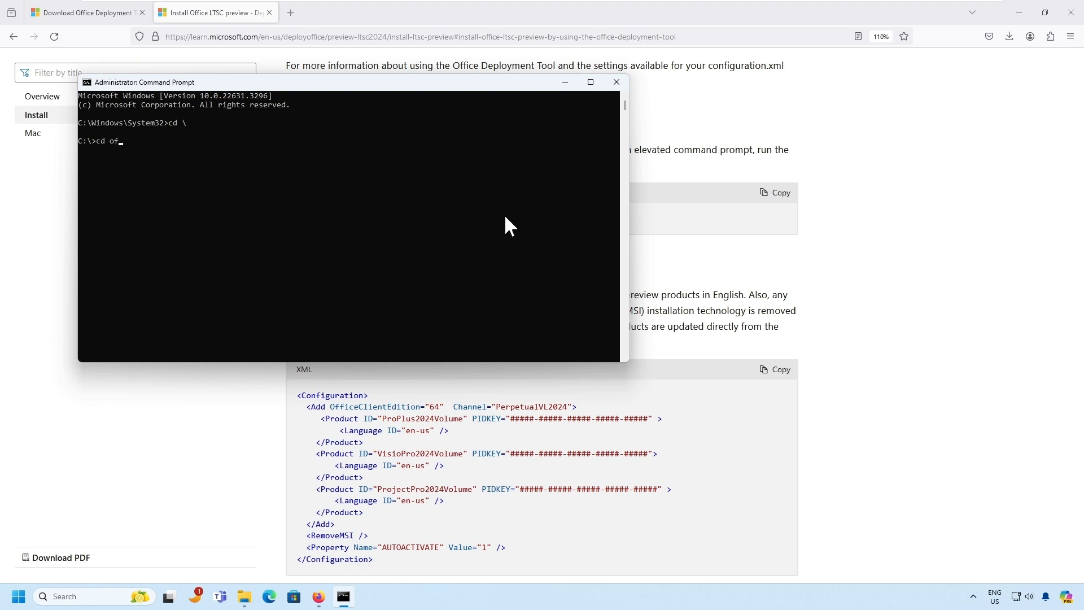
{"action": "type", "text": "cd off"}
{"action": "key", "text": "Tab"}
{"action": "key", "text": "Return"}
{"action": "type", "text": "dir"}
{"action": "key", "text": "Return"}
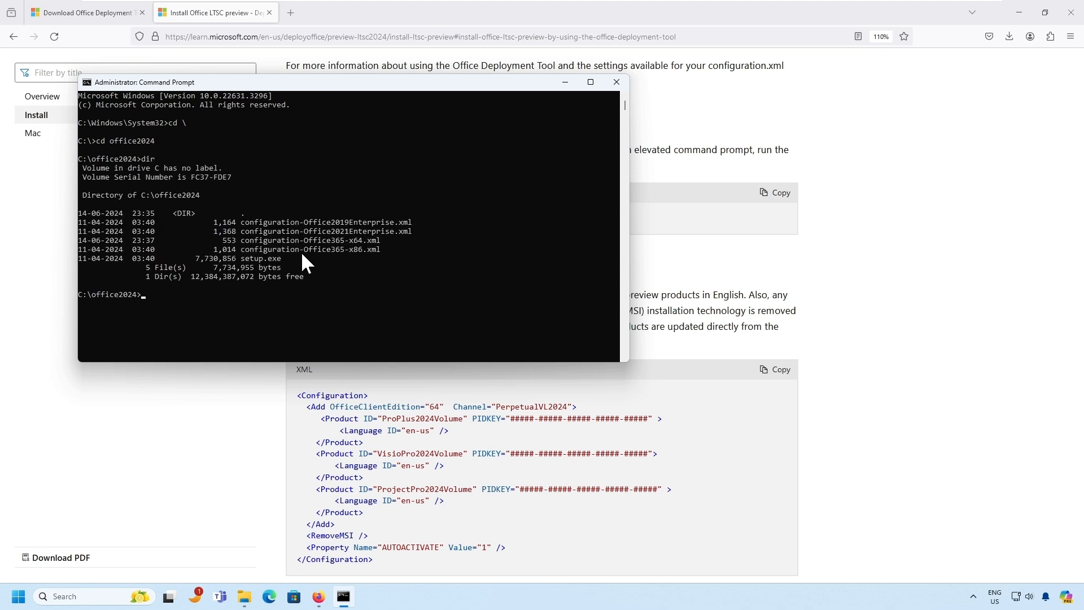
- Mark part of the x64 configuration file name in the listing, then clear the selection
{"action": "left_click_drag", "start_coordinate": [273, 241], "coordinate": [302, 243]}
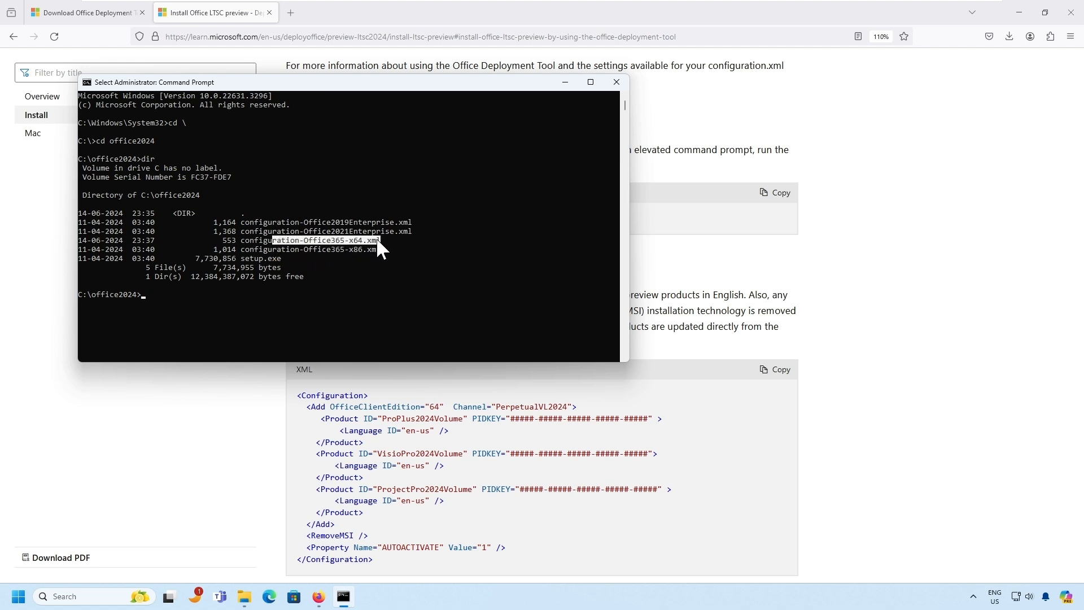
{"action": "left_click", "coordinate": [360, 268]}
{"action": "left_click", "coordinate": [252, 300]}
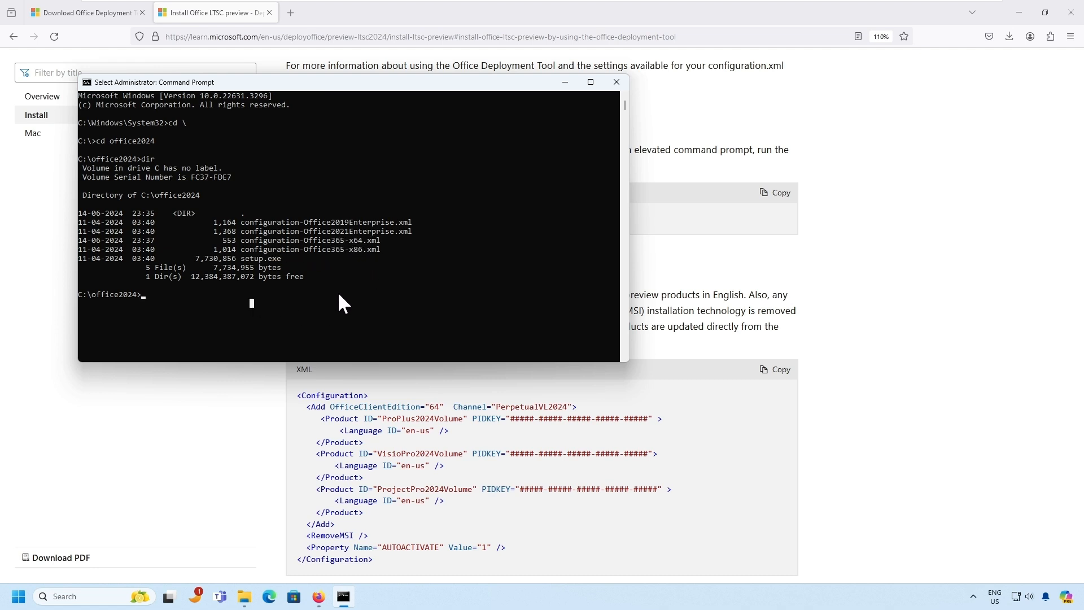
{"action": "right_click", "coordinate": [350, 295]}
- Paste the docs' setup.exe /configure command, swap in configuration-Office365-x64.xml, and run it
{"action": "left_click", "coordinate": [753, 229]}
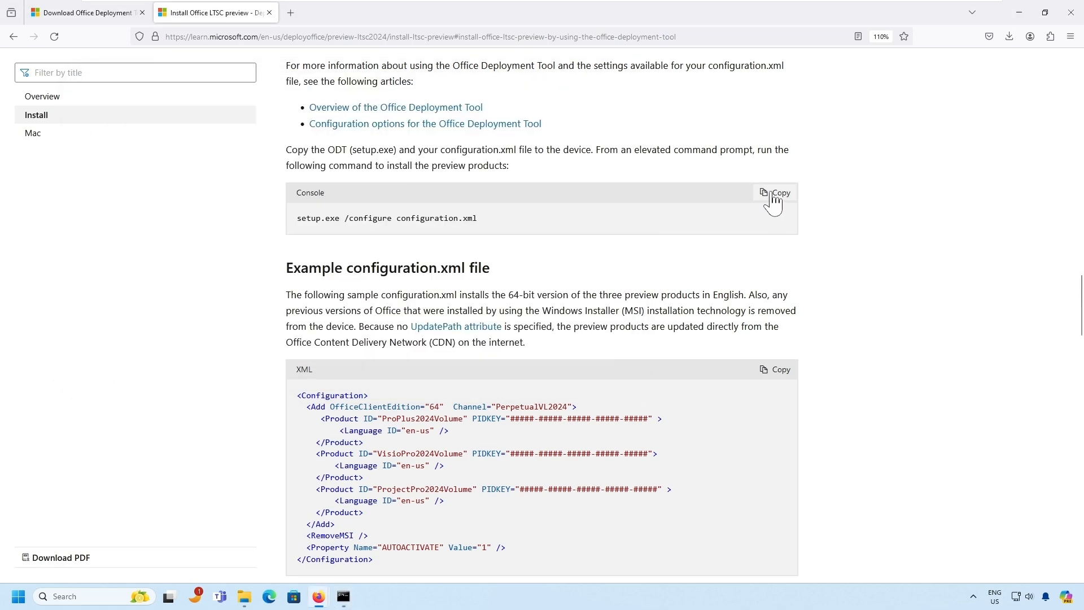
{"action": "left_click", "coordinate": [774, 194]}
{"action": "left_click", "coordinate": [343, 596]}
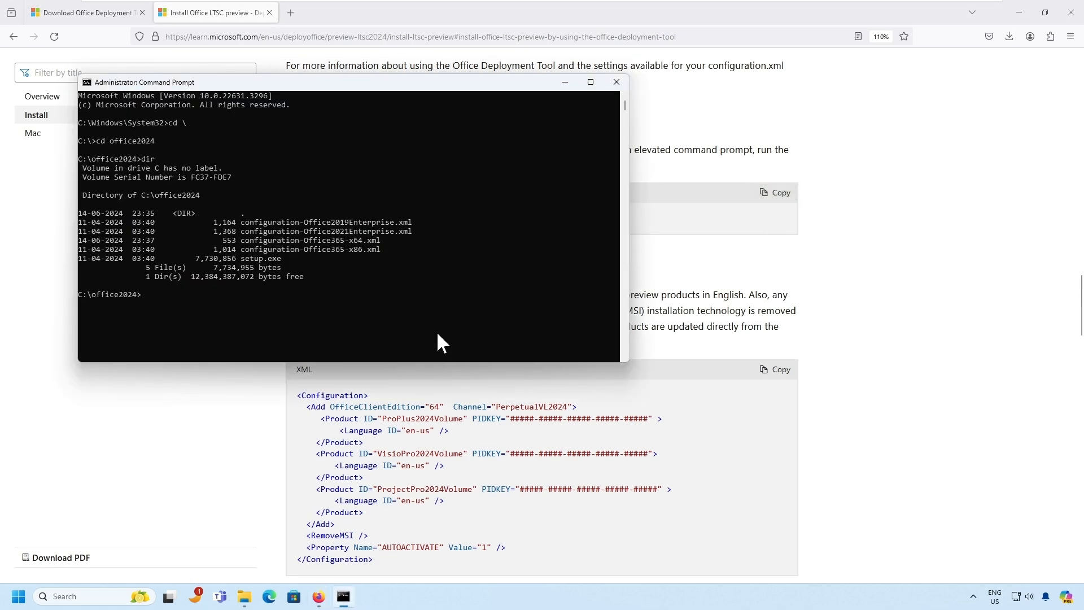
{"action": "right_click", "coordinate": [475, 279]}
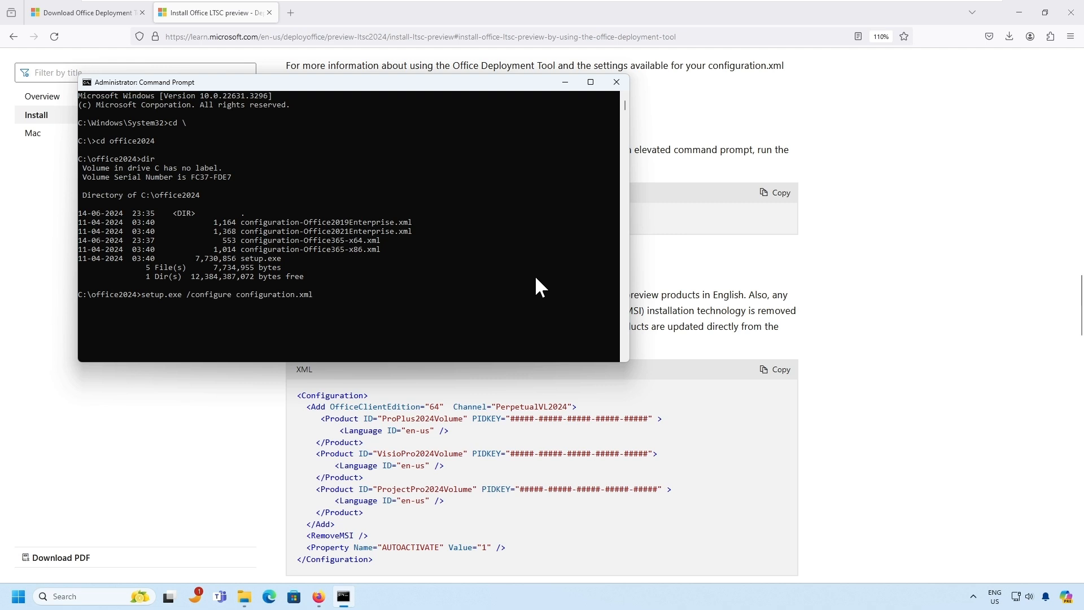
{"action": "key", "text": "BackSpace"}
{"action": "key", "text": "BackSpace"}
{"action": "key", "text": "BackSpace"}
{"action": "key", "text": "BackSpace"}
{"action": "key", "text": "BackSpace"}
{"action": "key", "text": "BackSpace"}
{"action": "key", "text": "BackSpace"}
{"action": "key", "text": "BackSpace"}
{"action": "left_click_drag", "start_coordinate": [242, 240], "coordinate": [279, 241]}
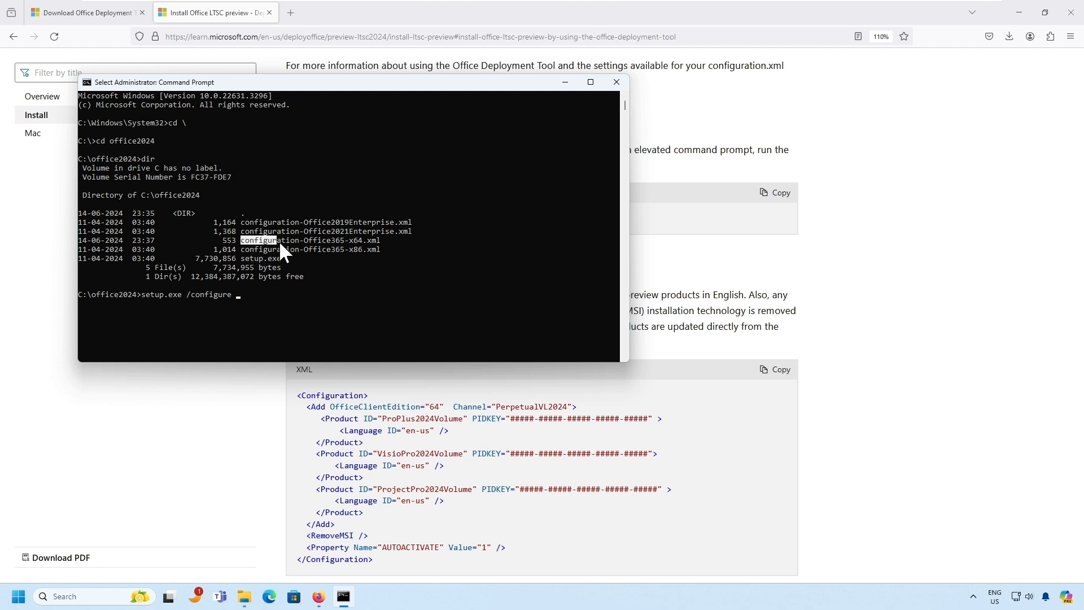
{"action": "right_click", "coordinate": [376, 239]}
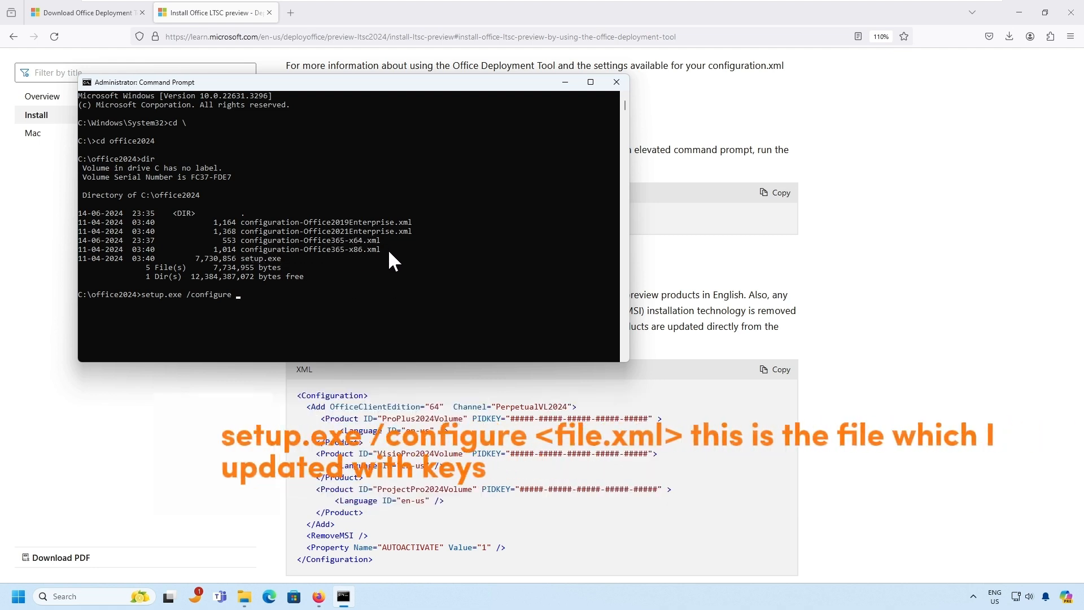
{"action": "right_click", "coordinate": [405, 278]}
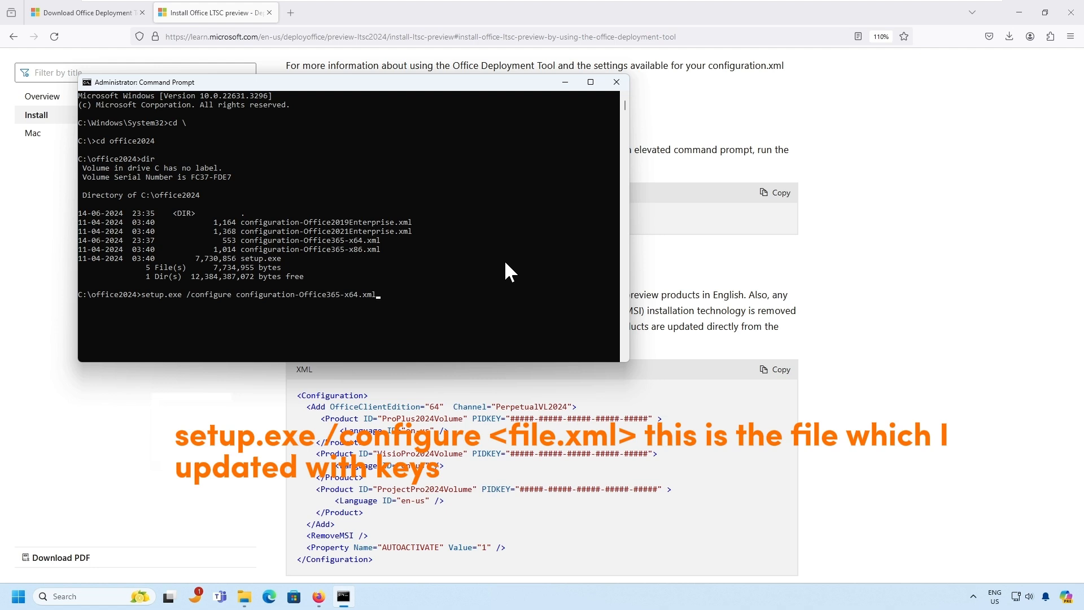
{"action": "key", "text": "Return"}
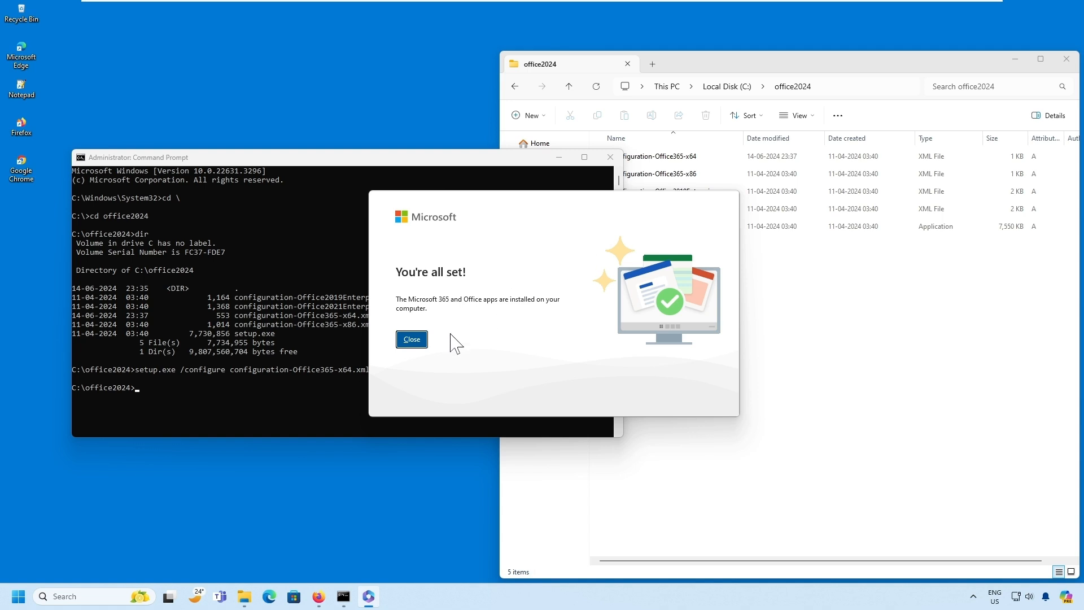
- Close the "You're all set!" dialog once the Office installation completes
{"action": "left_click", "coordinate": [412, 339]}
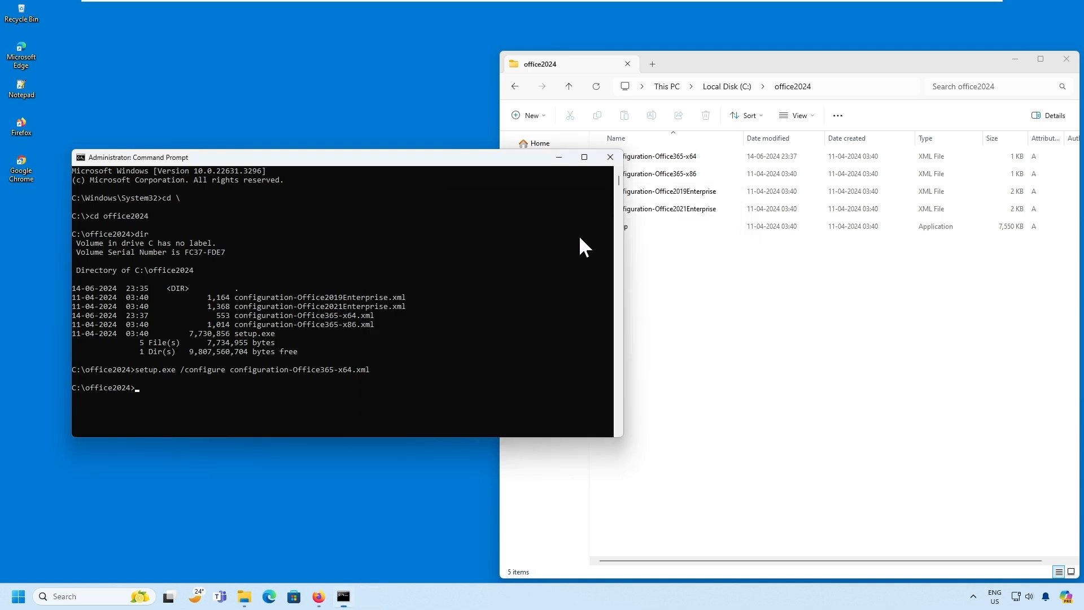
- Open Programs and Features via wiz.cpl and highlight the Office, Project and Visio 2024 entries
{"action": "left_click", "coordinate": [18, 596]}
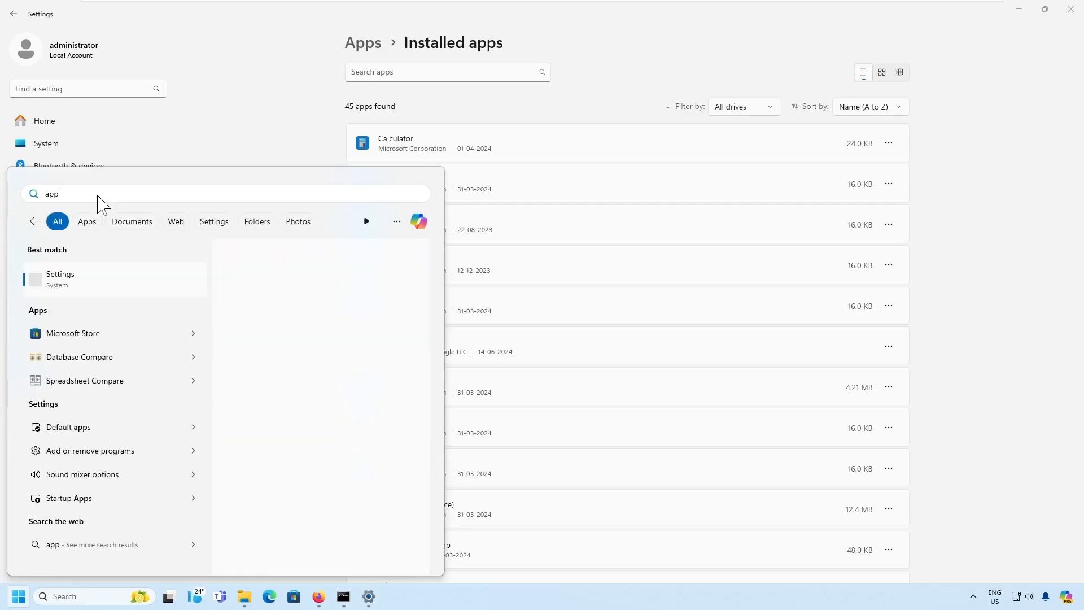
{"action": "type", "text": "w"}
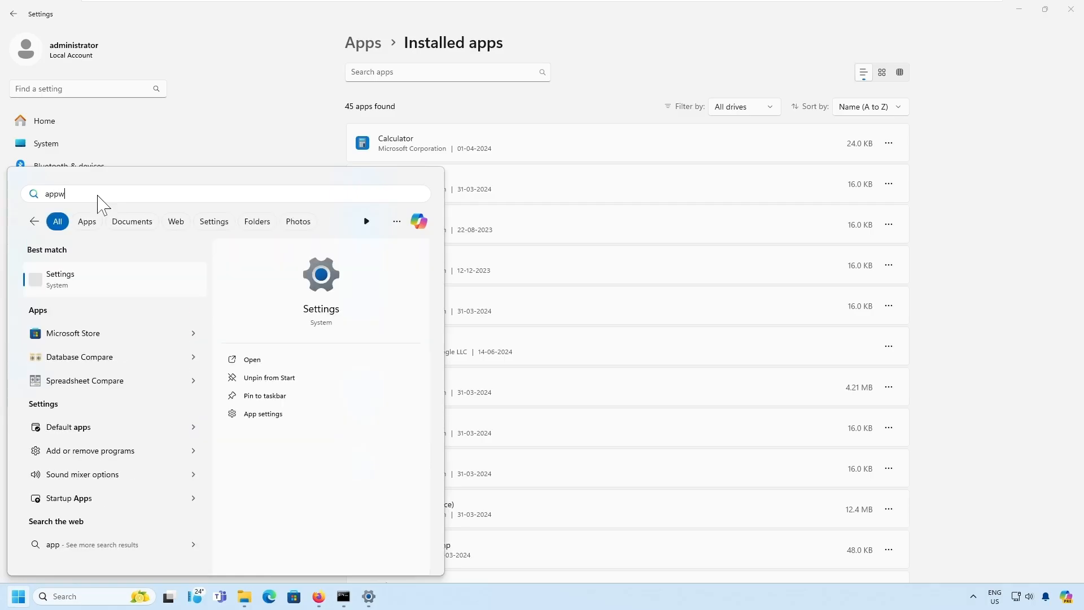
{"action": "type", "text": "iz.cpl"}
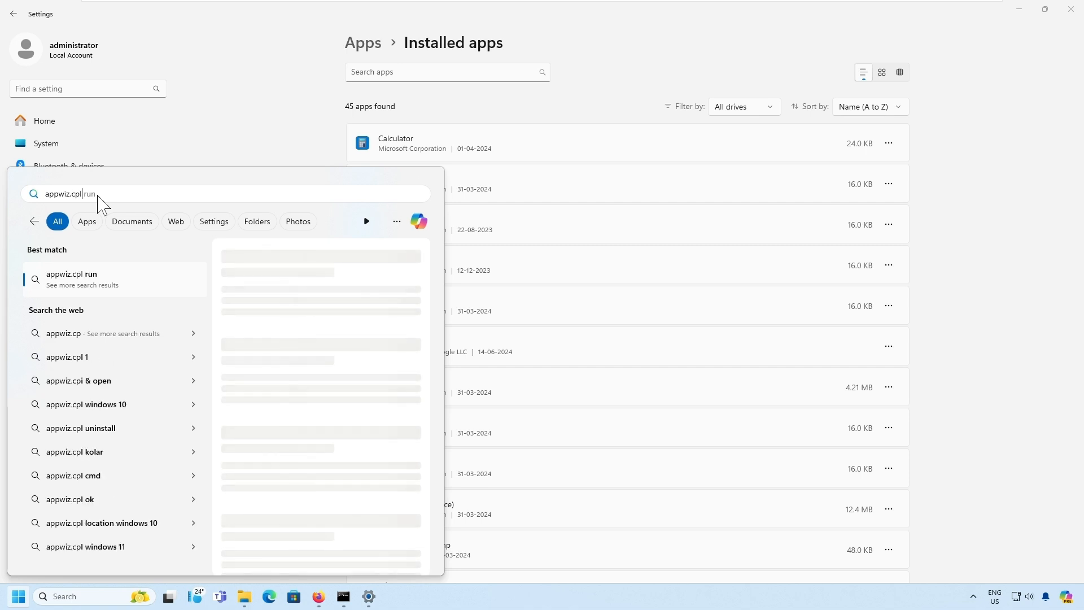
{"action": "key", "text": "Return"}
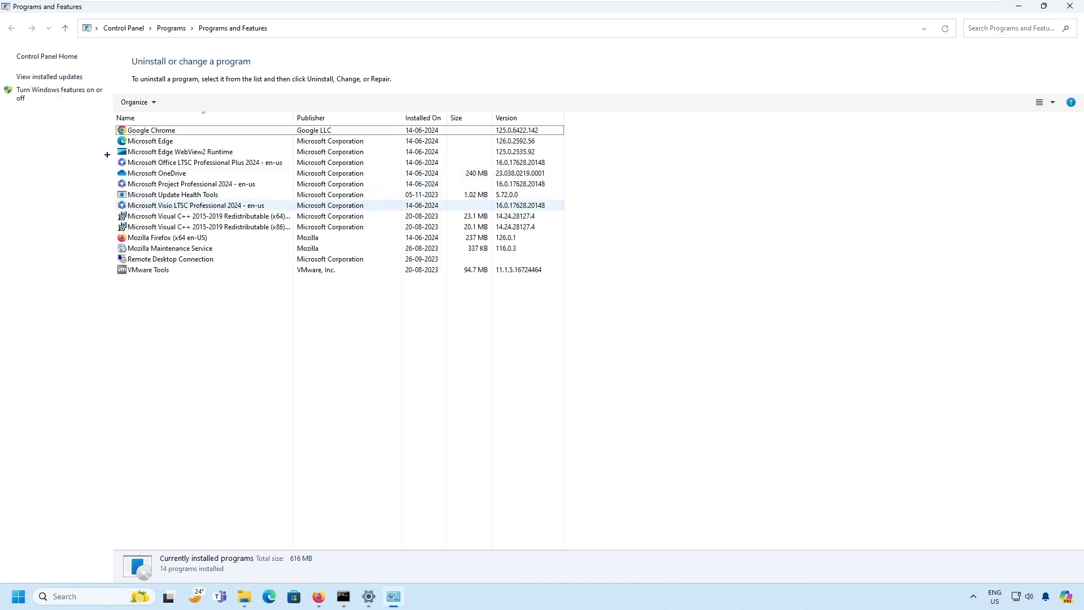
{"action": "left_click_drag", "start_coordinate": [107, 154], "coordinate": [589, 214]}
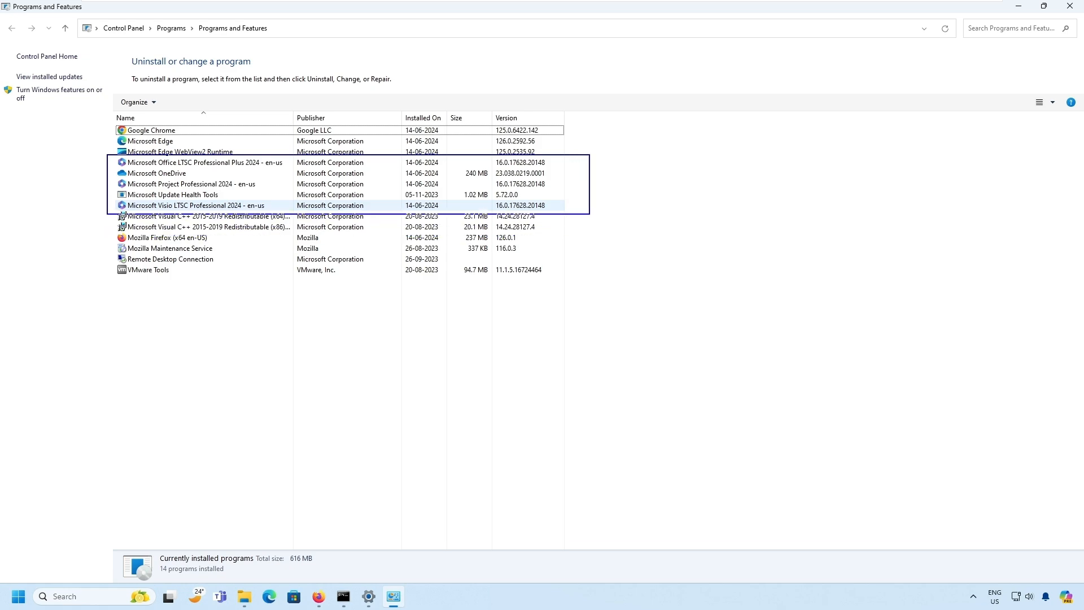
{"action": "key", "text": "Escape"}
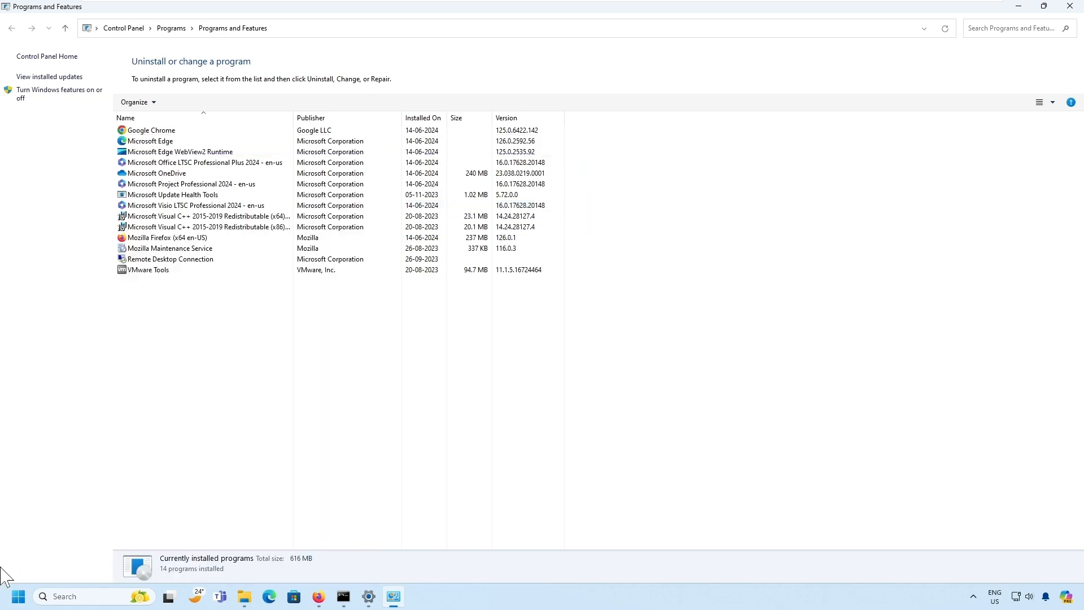
- Launch Word from Start and accept the Office license agreement
{"action": "left_click", "coordinate": [19, 597]}
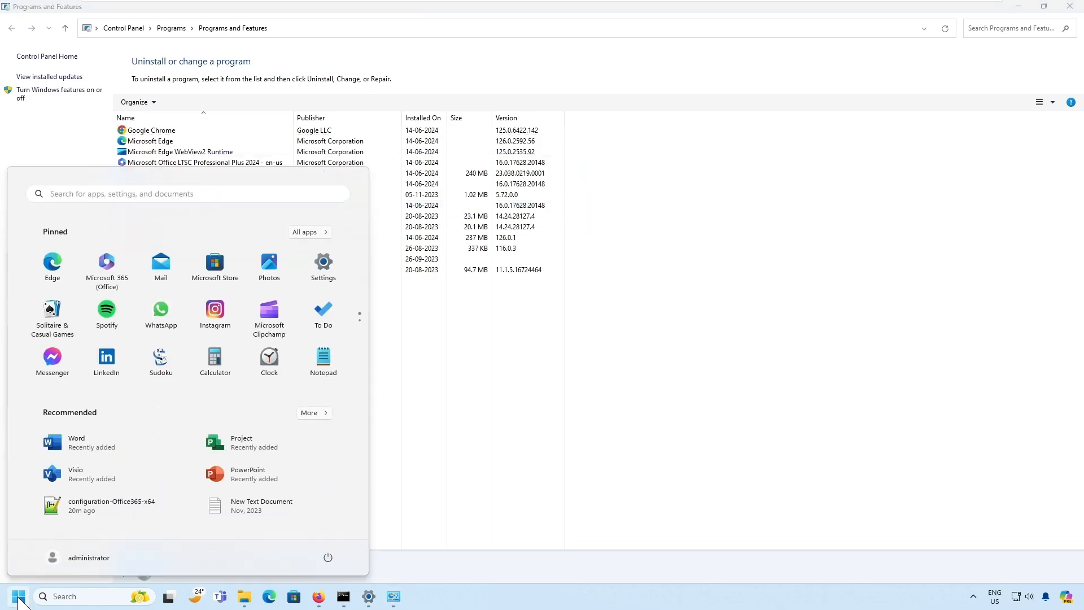
{"action": "left_click", "coordinate": [75, 451]}
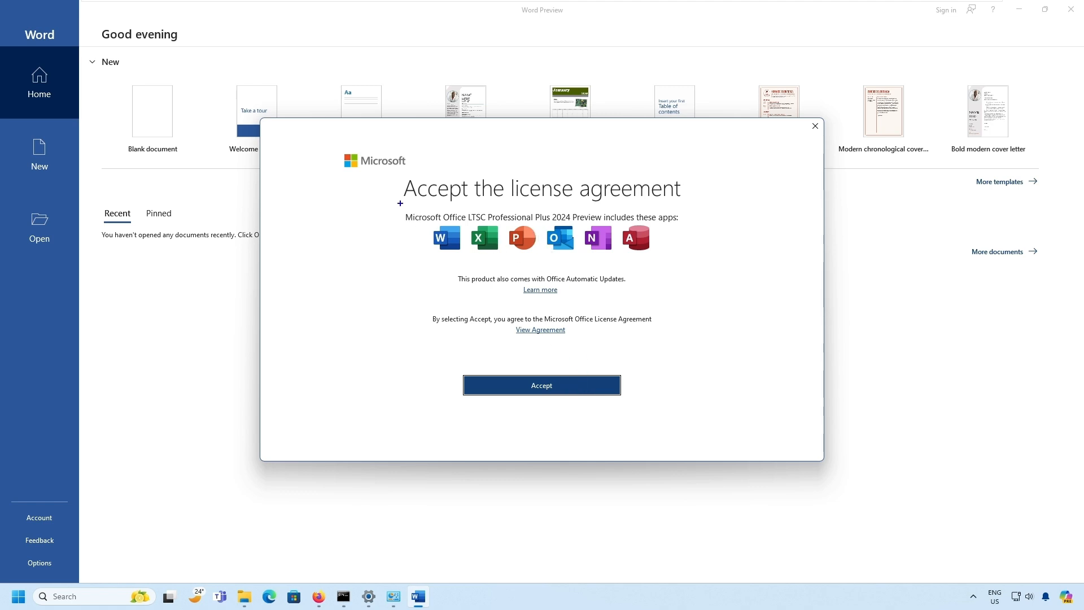
{"action": "mouse_move", "coordinate": [395, 201]}
{"action": "left_mouse_down"}
{"action": "mouse_move", "coordinate": [686, 235]}
{"action": "mouse_move", "coordinate": [699, 258]}
{"action": "left_mouse_up"}
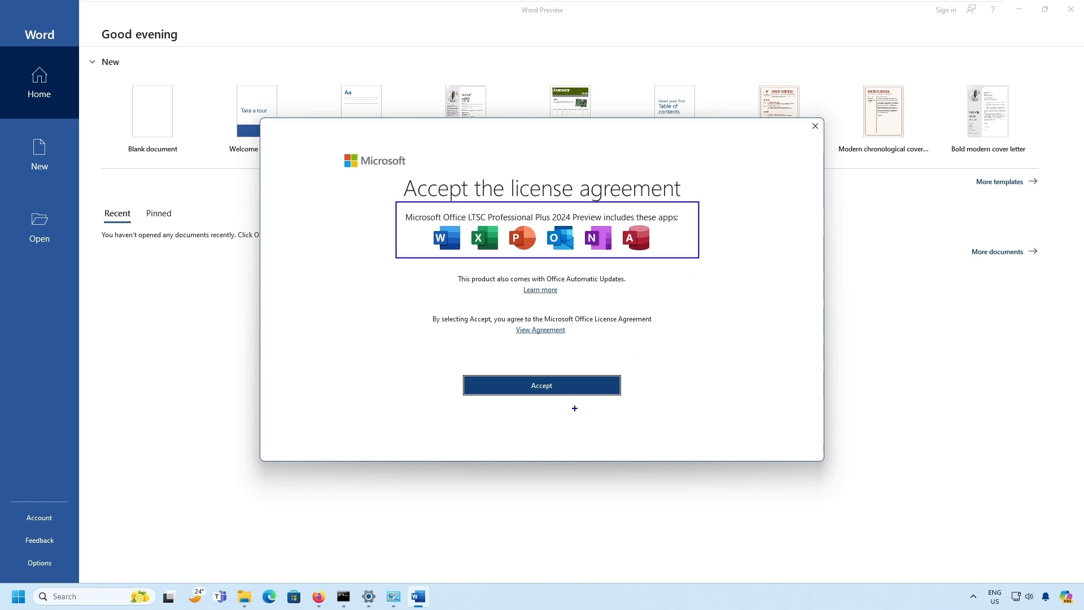
{"action": "left_click", "coordinate": [560, 389]}
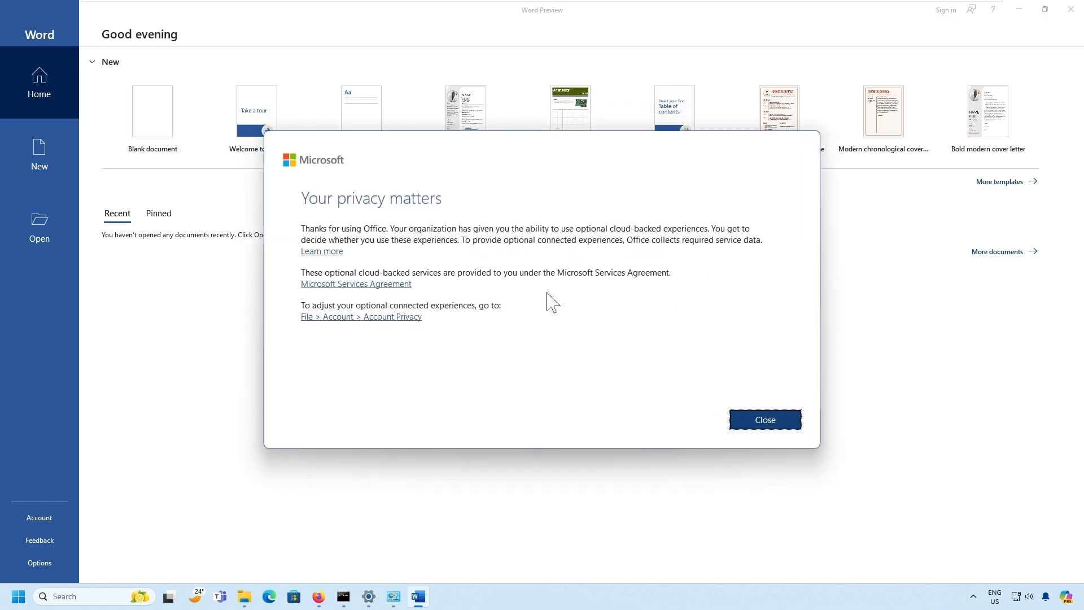
- Dismiss the privacy notice, create a blank document, then close Word
{"action": "left_click", "coordinate": [793, 420]}
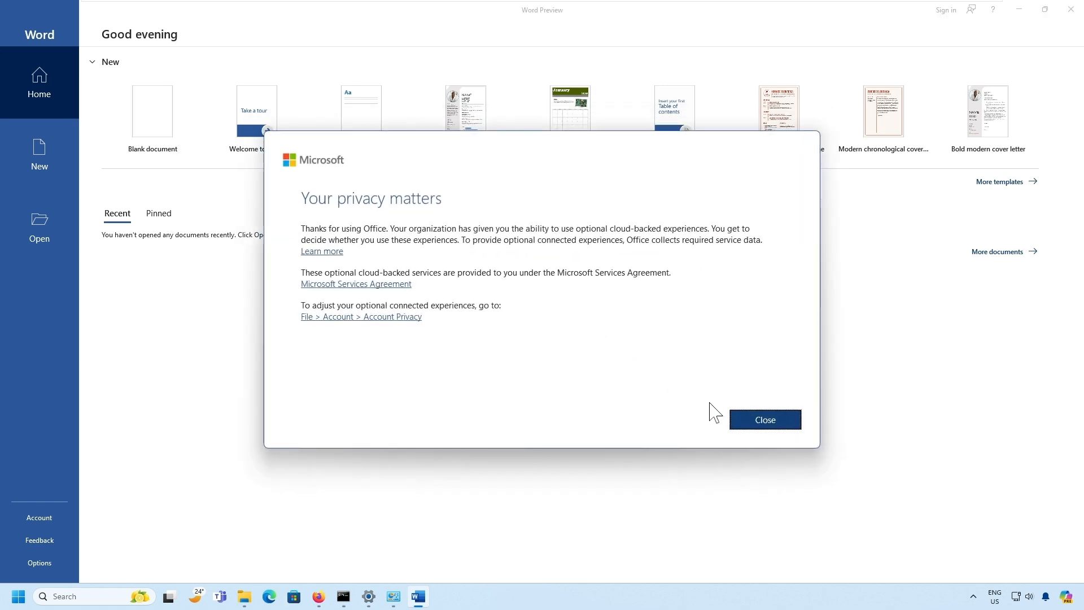
{"action": "left_click", "coordinate": [165, 132]}
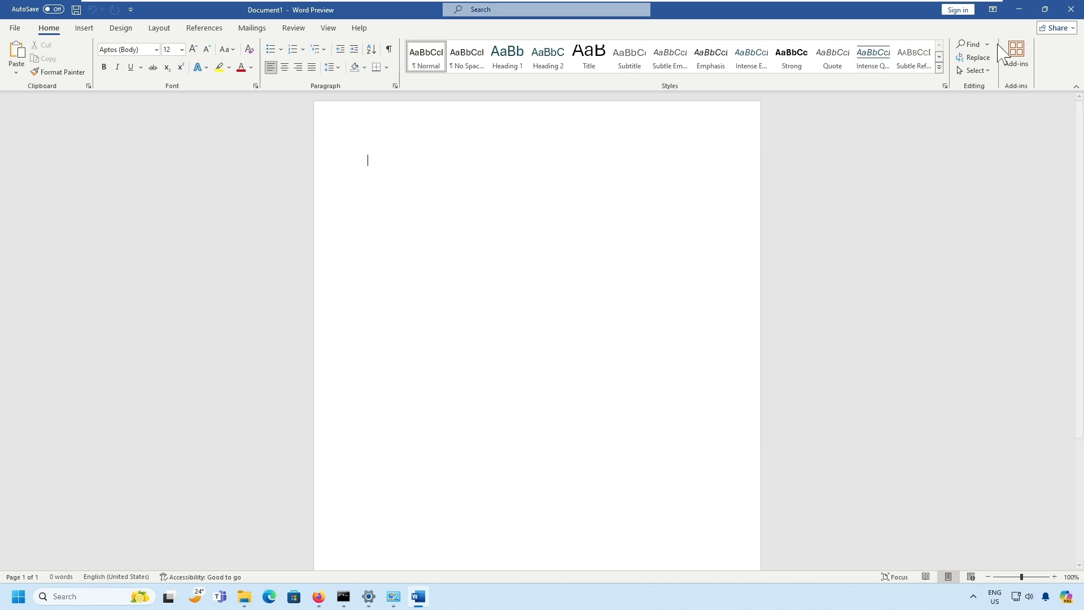
{"action": "left_click", "coordinate": [1069, 10]}
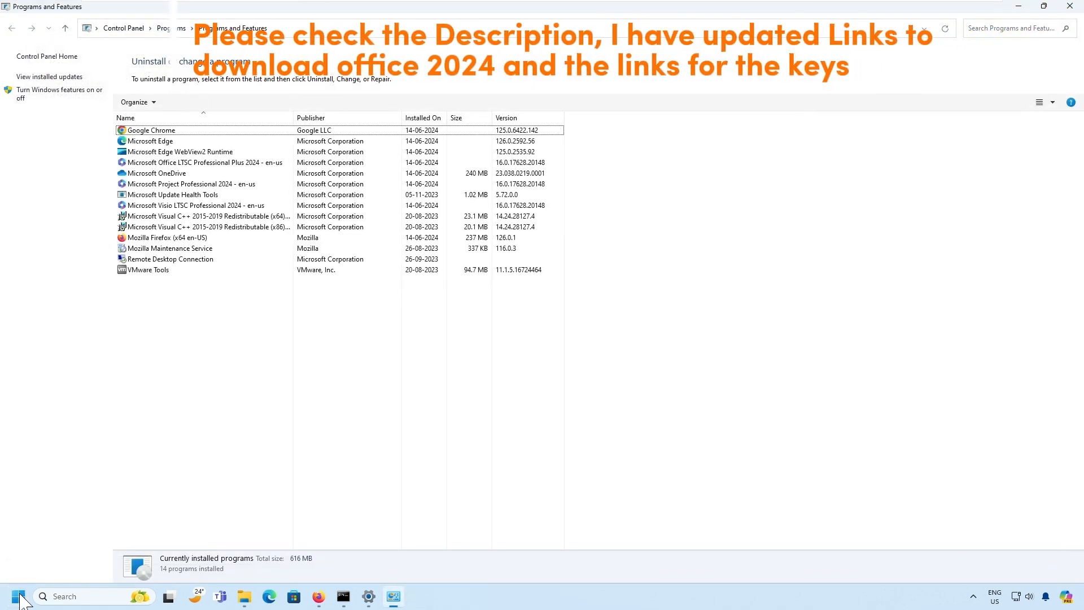
- Start Visio, create a Basic Diagram drawing (Drawing1), then launch PowerPoint from Start
{"action": "right_click", "coordinate": [20, 596]}
{"action": "left_click", "coordinate": [19, 596]}
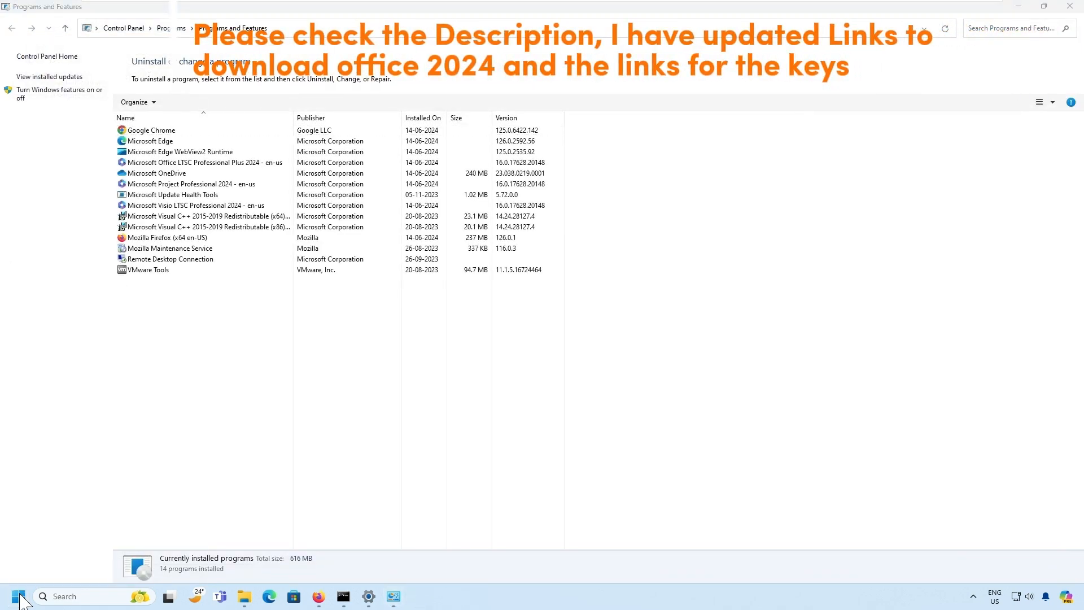
{"action": "left_click", "coordinate": [20, 598]}
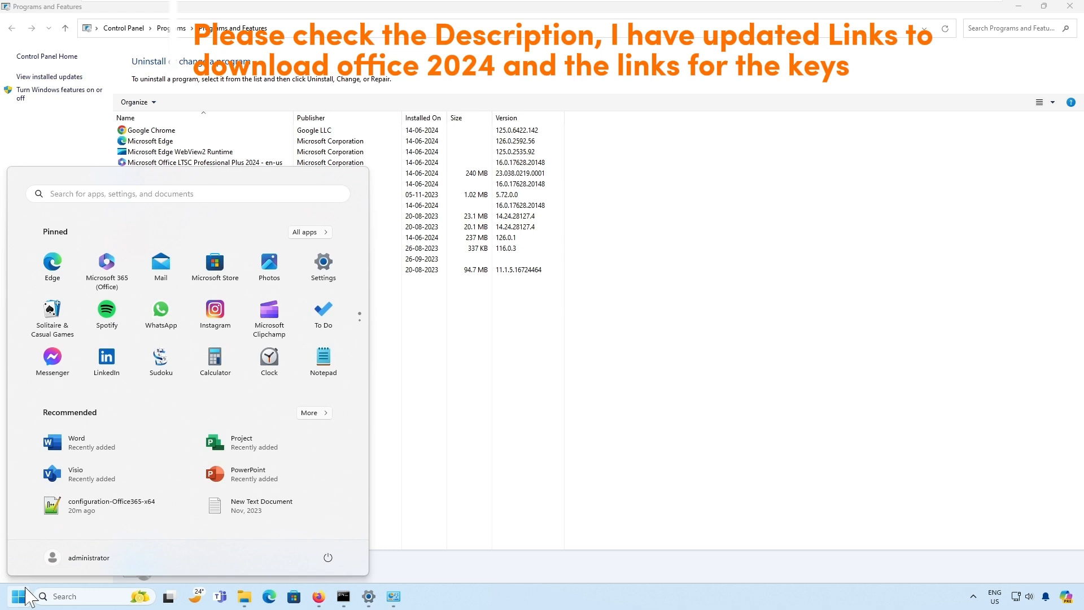
{"action": "left_click", "coordinate": [72, 475]}
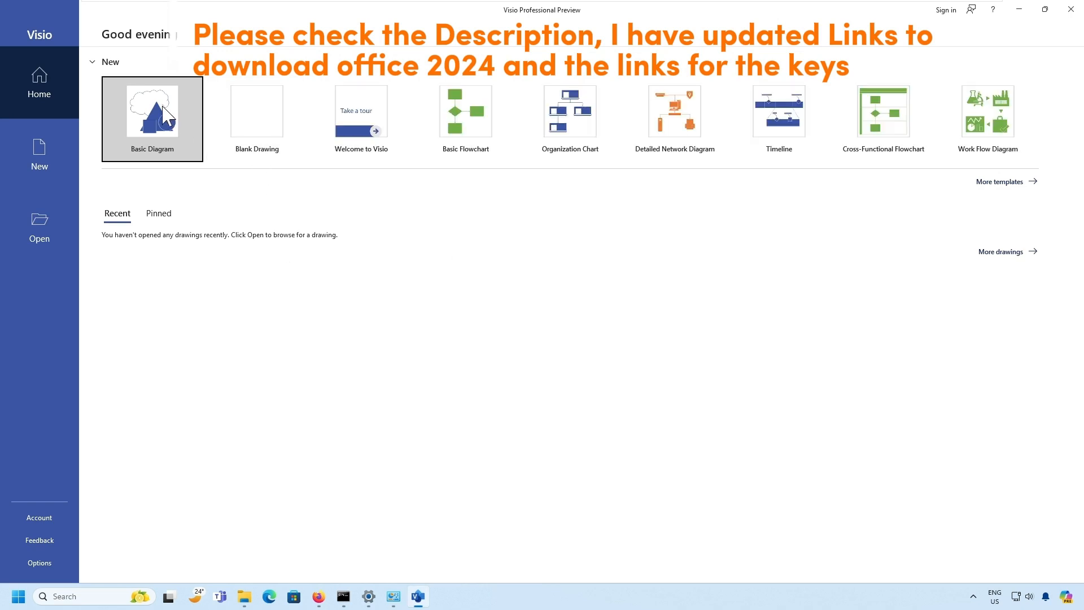
{"action": "left_click", "coordinate": [163, 110]}
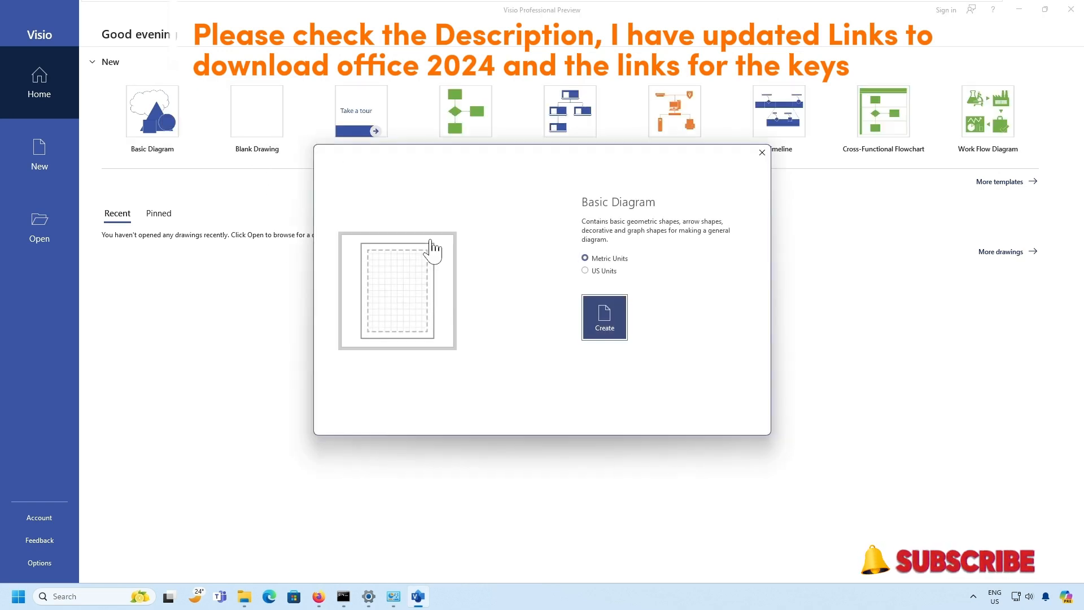
{"action": "left_click", "coordinate": [609, 325]}
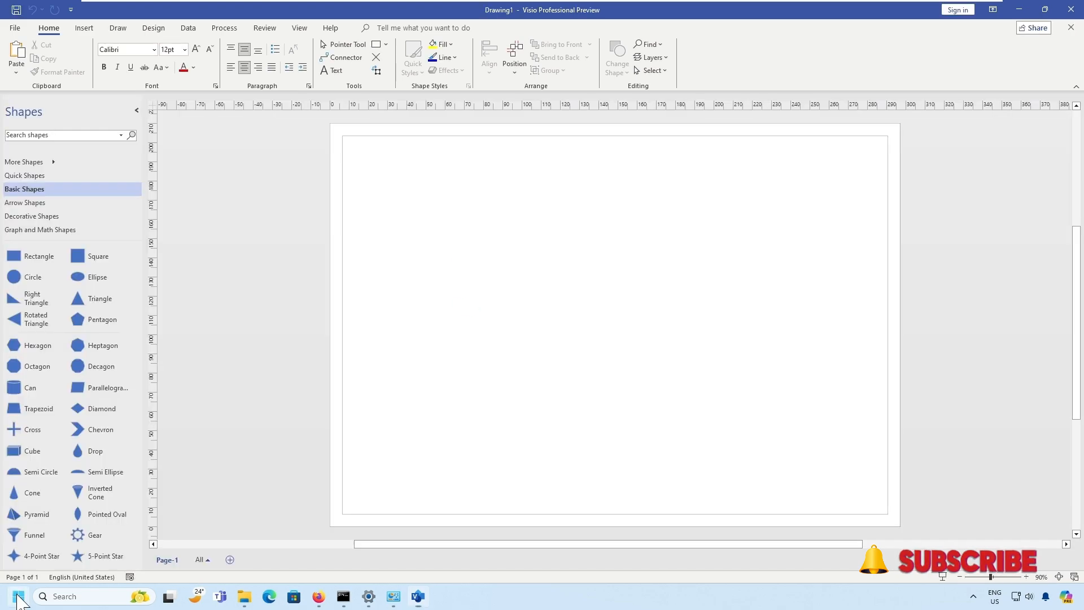
{"action": "left_click", "coordinate": [19, 598]}
{"action": "left_click", "coordinate": [272, 474]}
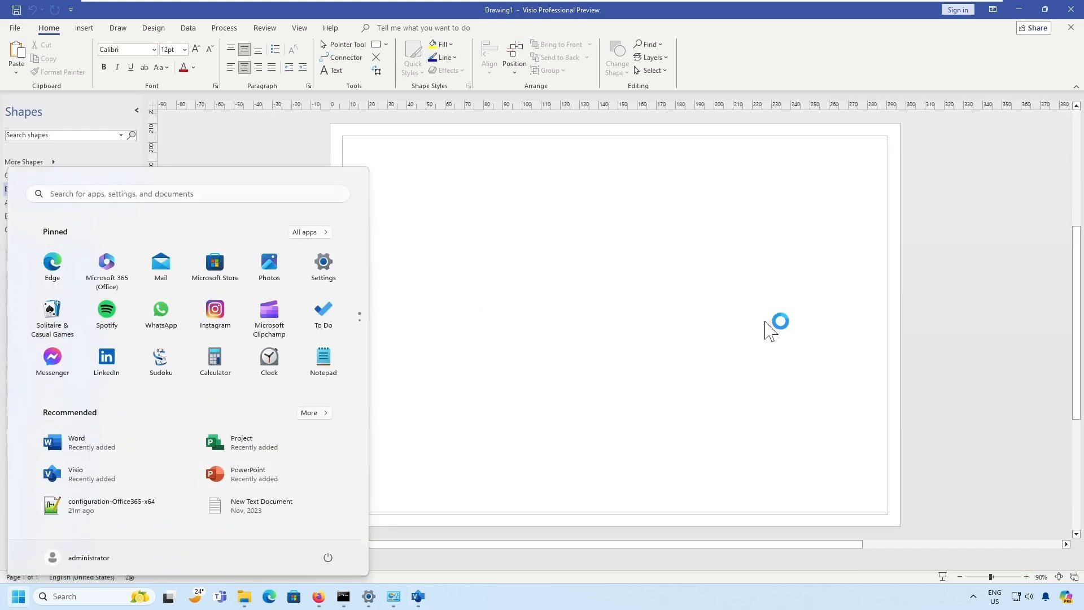